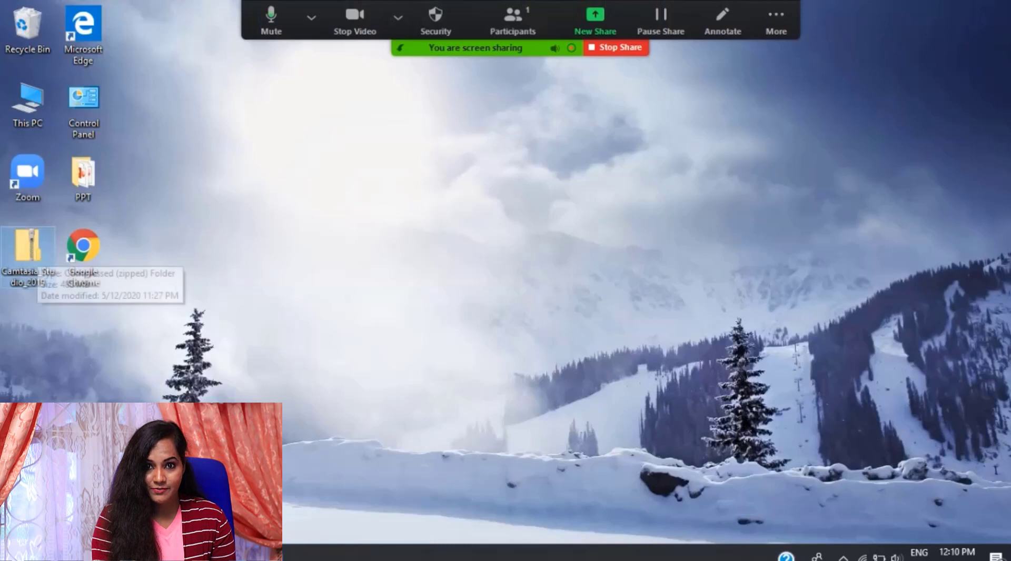
# Extract the Camtasia_Studio_2019 archive into a desktop folder of the same name and open the inner Camtasia_Studio_2019 folder.
pyautogui.rightClick(34, 255)
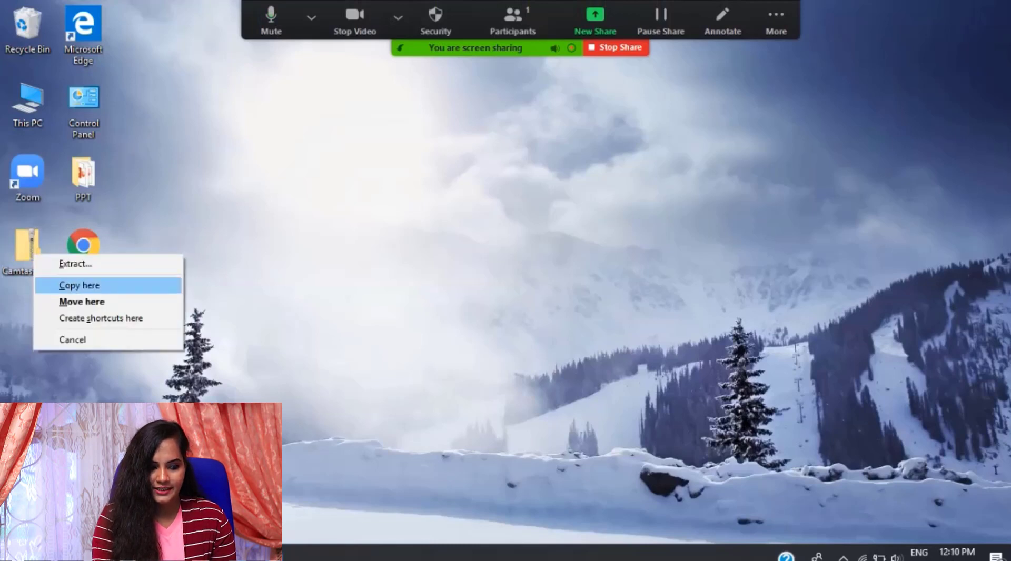
pyautogui.click(76, 264)
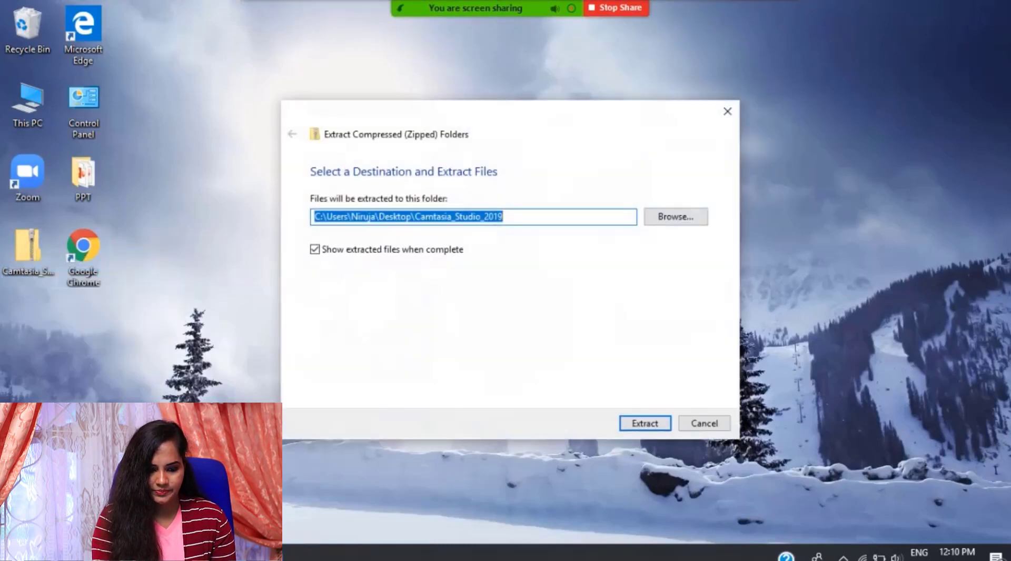
pyautogui.press('Return')
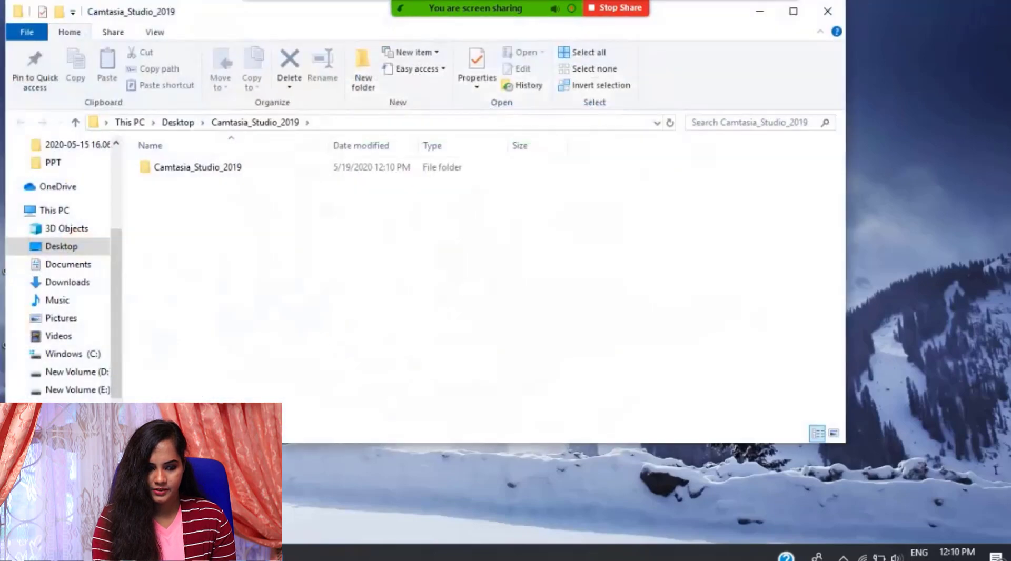
pyautogui.doubleClick(198, 167)
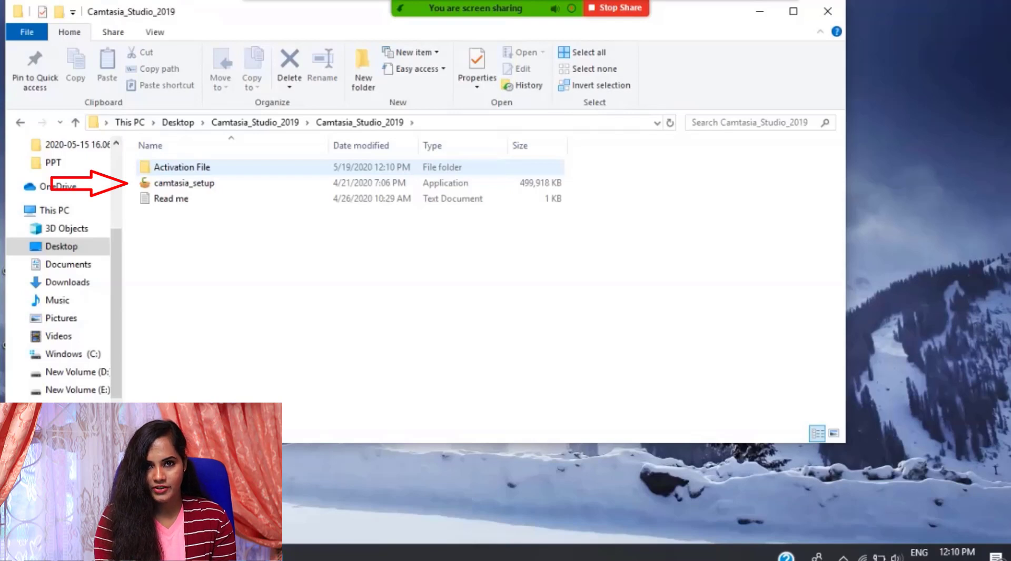
# Install Camtasia 2019 in English from camtasia_setup, accepting the license terms, and dismiss the trial and software-key prompts.
pyautogui.click(184, 183)
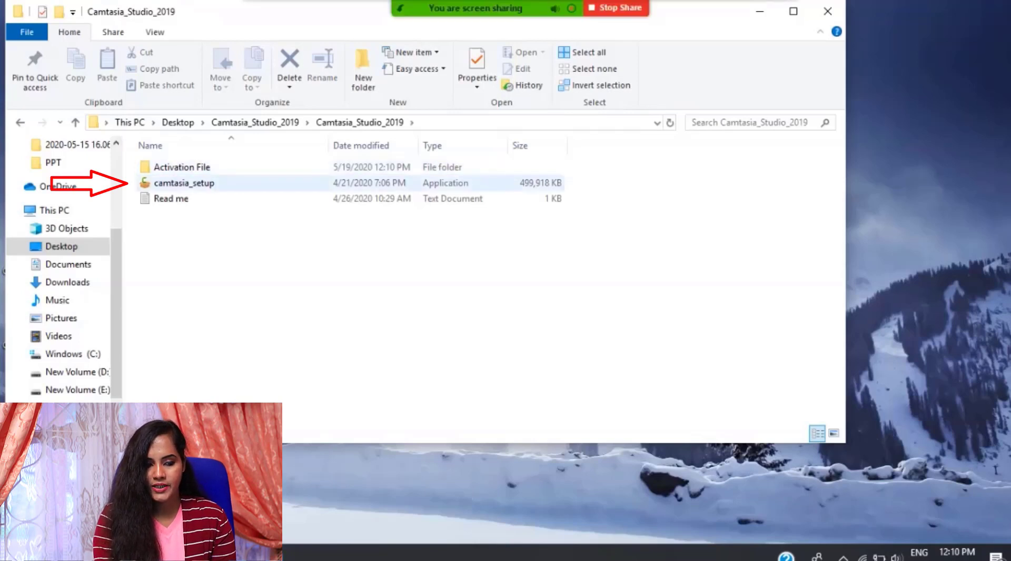
pyautogui.doubleClick(184, 183)
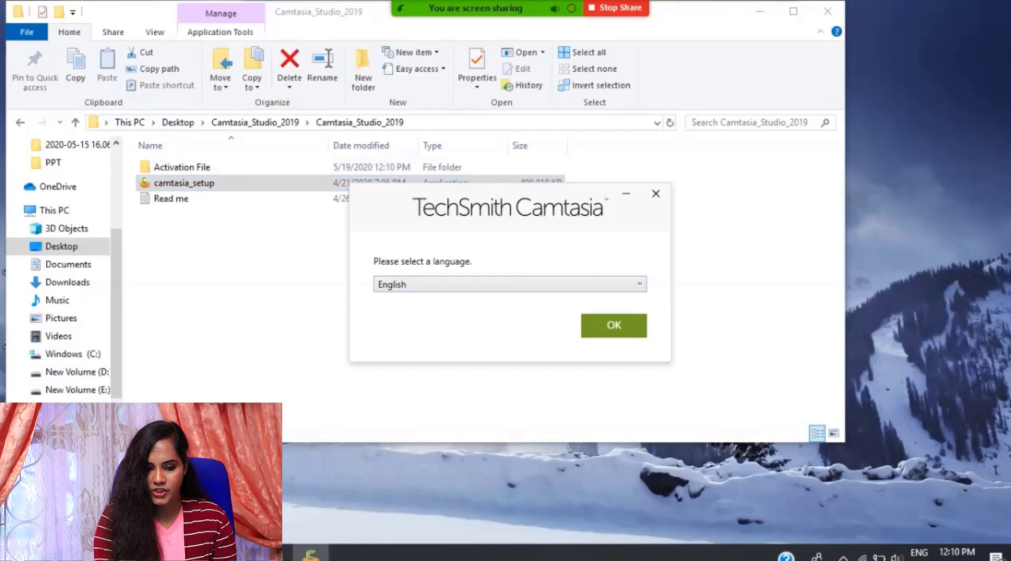
pyautogui.click(614, 325)
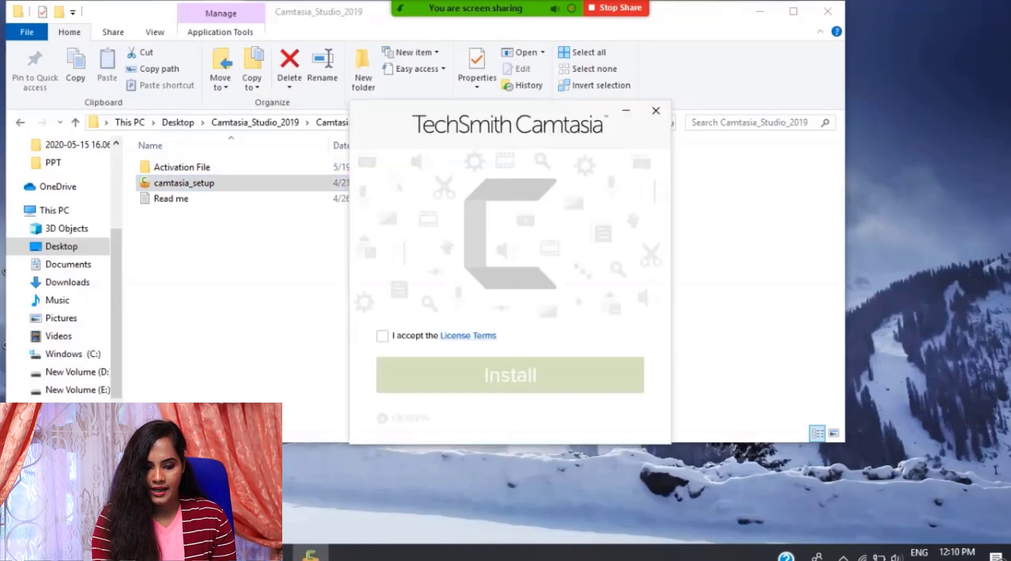
pyautogui.click(382, 336)
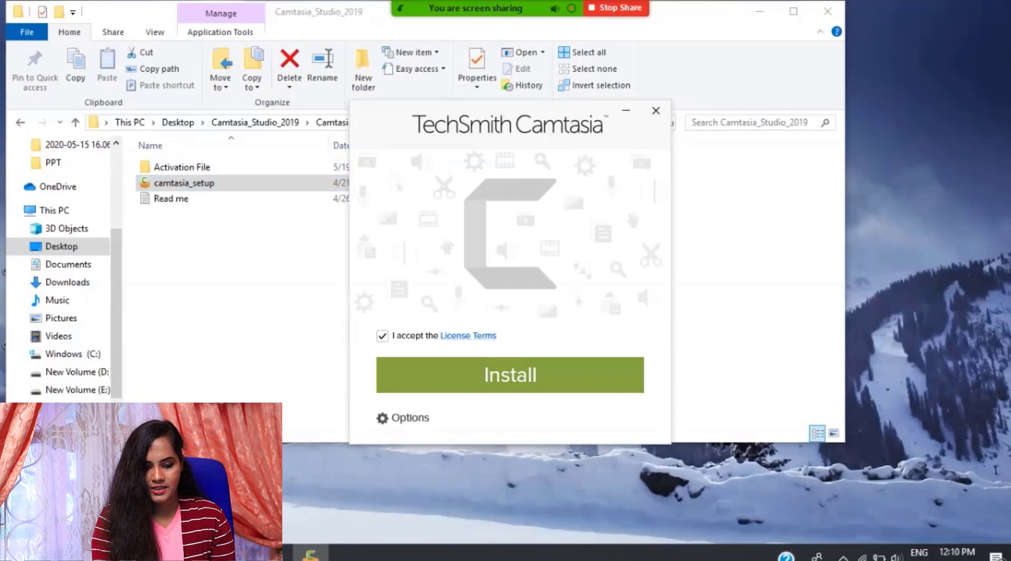
pyautogui.click(510, 375)
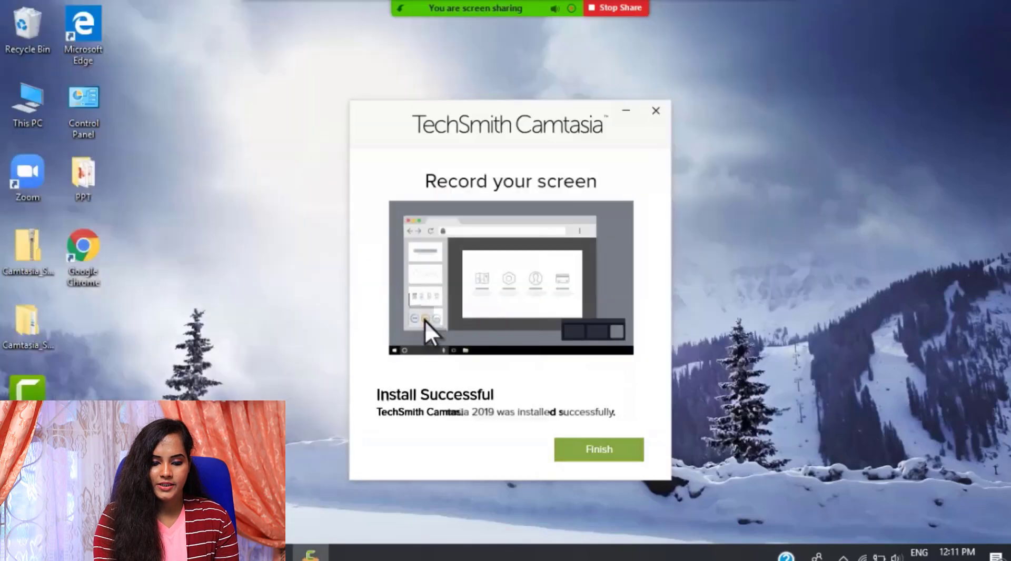
pyautogui.click(598, 449)
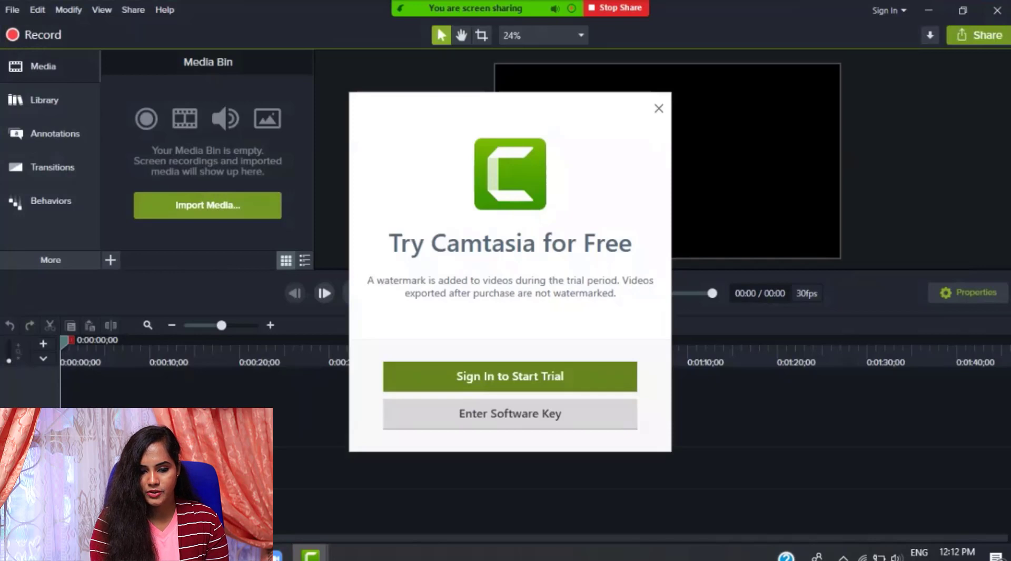
pyautogui.press('Escape')
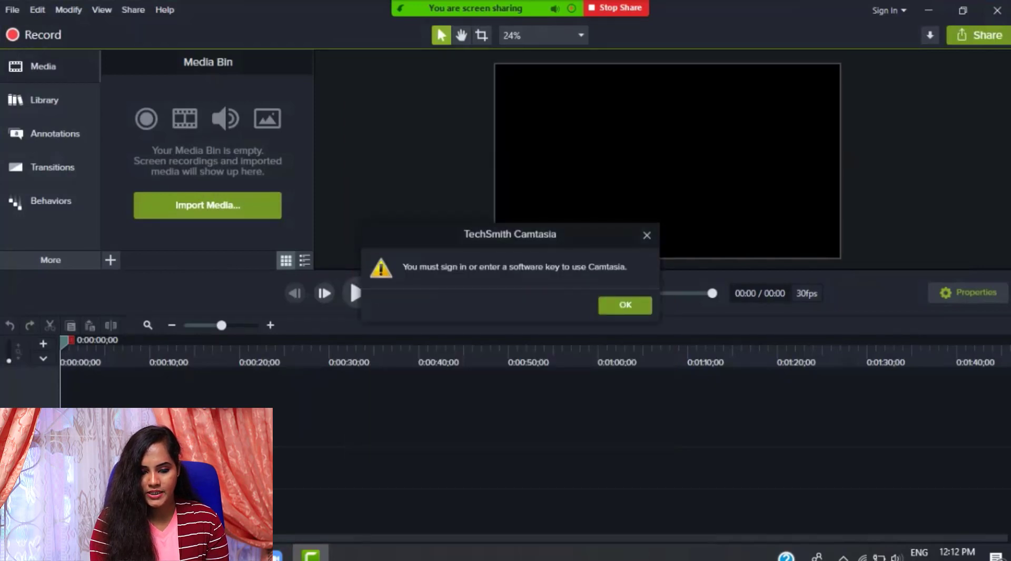
pyautogui.press('Return')
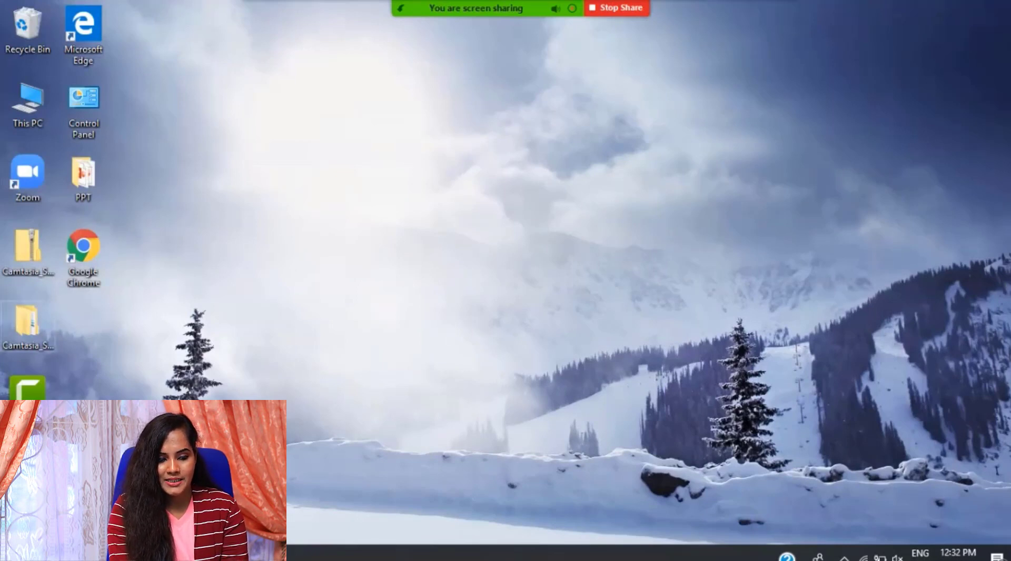
# Copy the reginfo file from the Activation File folder inside the extracted Camtasia_Studio_2019 folder on the desktop.
pyautogui.doubleClick(29, 322)
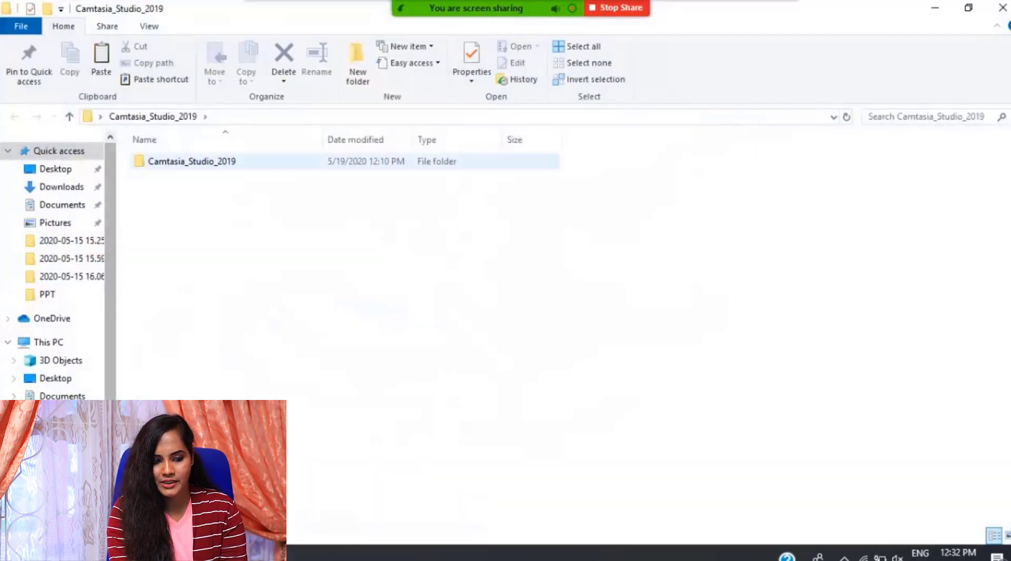
pyautogui.doubleClick(192, 162)
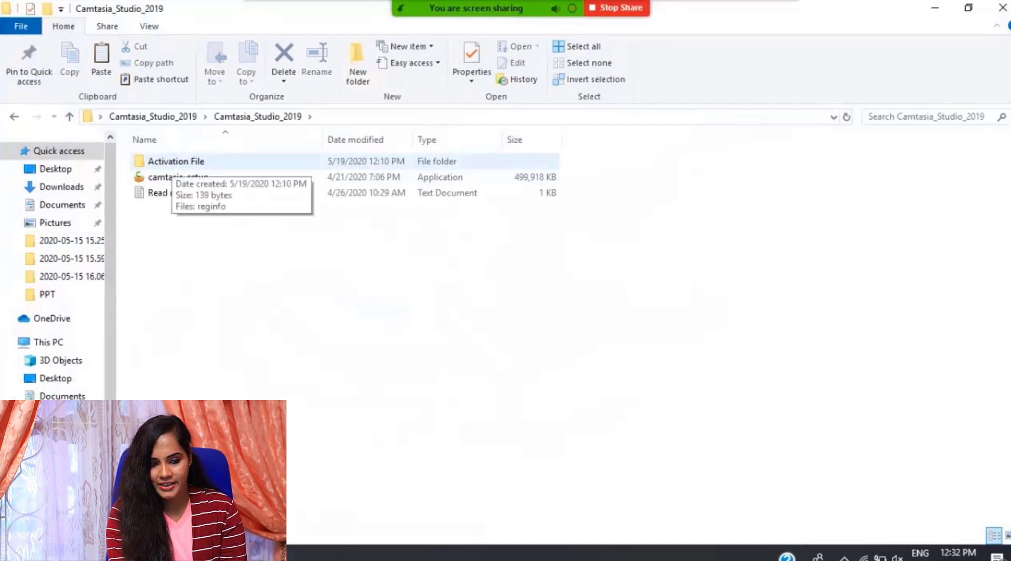
pyautogui.doubleClick(174, 161)
pyautogui.click(173, 161)
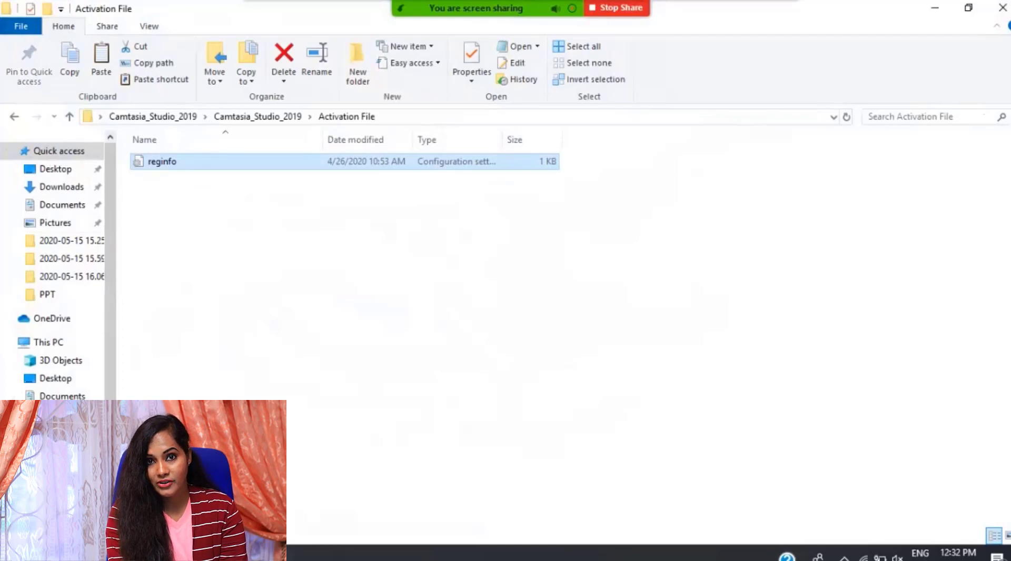
pyautogui.click(172, 161)
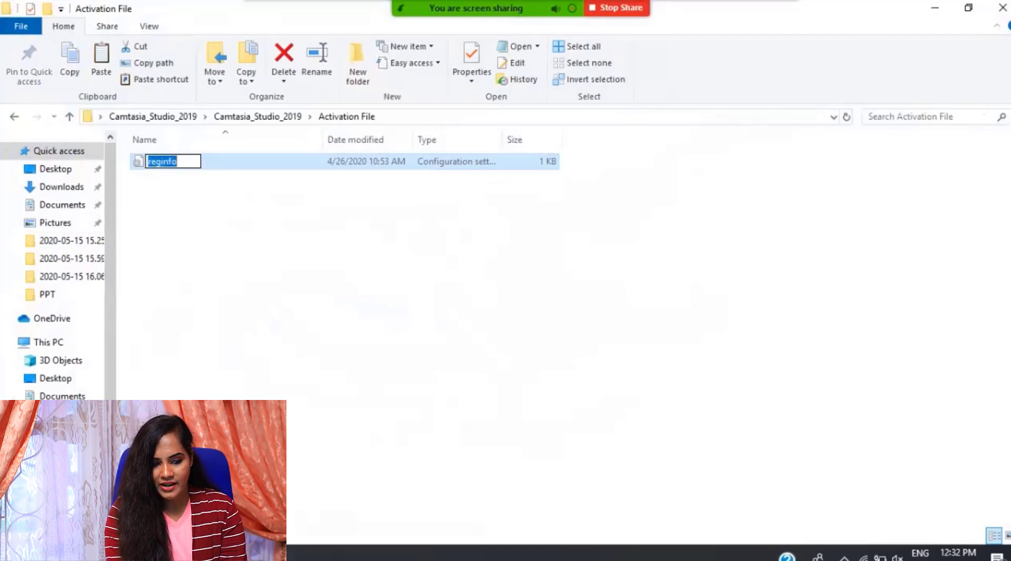
pyautogui.rightClick(172, 163)
pyautogui.click(226, 162)
pyautogui.rightClick(228, 162)
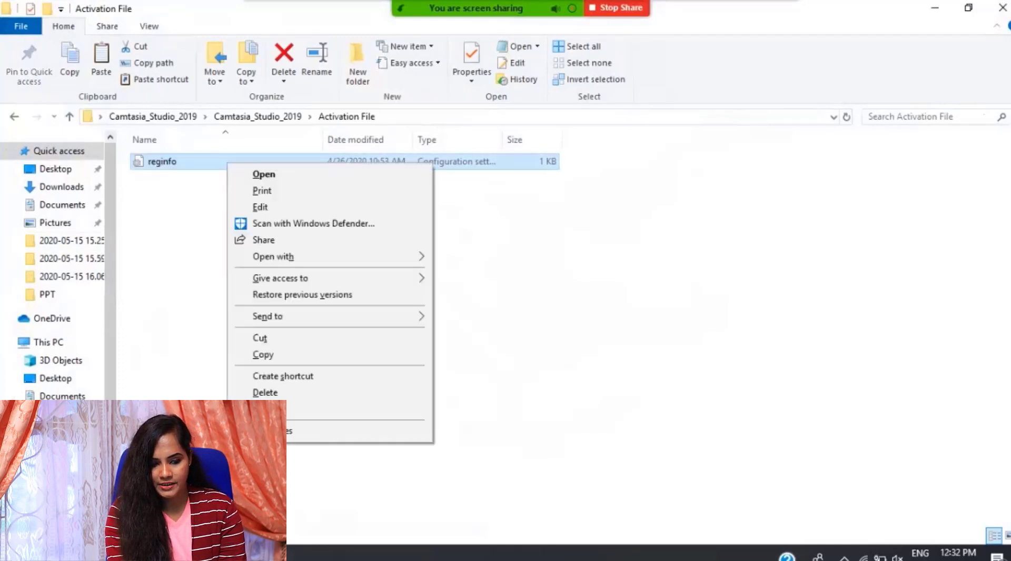
pyautogui.click(263, 355)
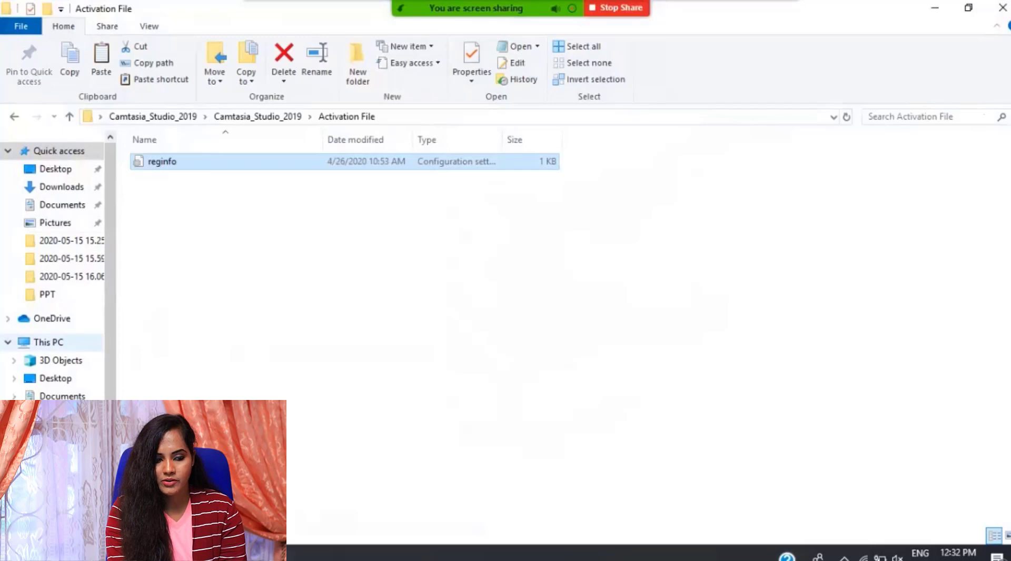
# Open the Windows (C:) drive and select the ProgramData folder.
pyautogui.click(48, 342)
pyautogui.doubleClick(223, 280)
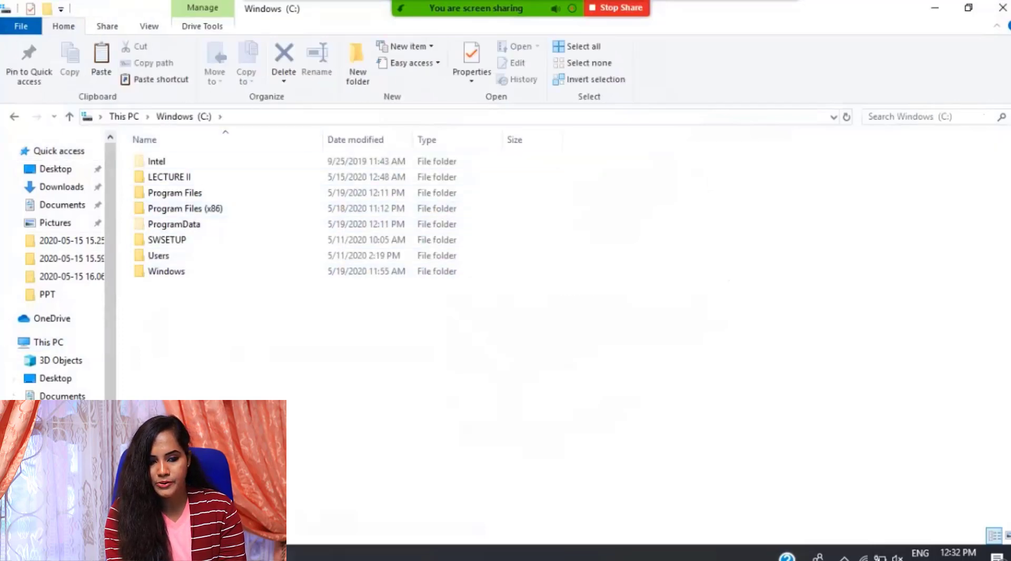
pyautogui.click(174, 224)
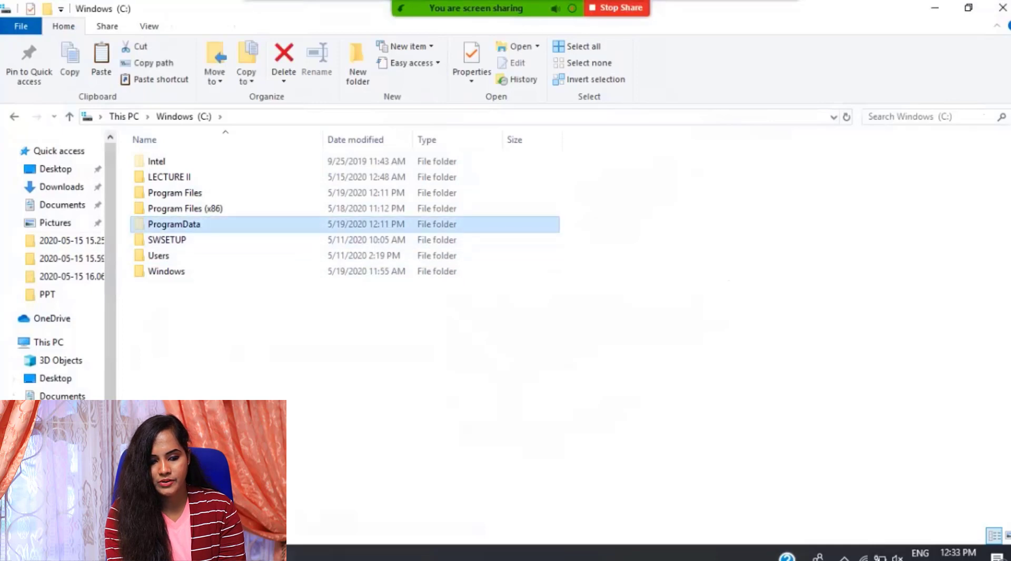
pyautogui.moveTo(132, 202)
pyautogui.mouseDown()
pyautogui.moveTo(173, 199)
pyautogui.moveTo(248, 234)
pyautogui.moveTo(134, 202)
pyautogui.mouseUp()
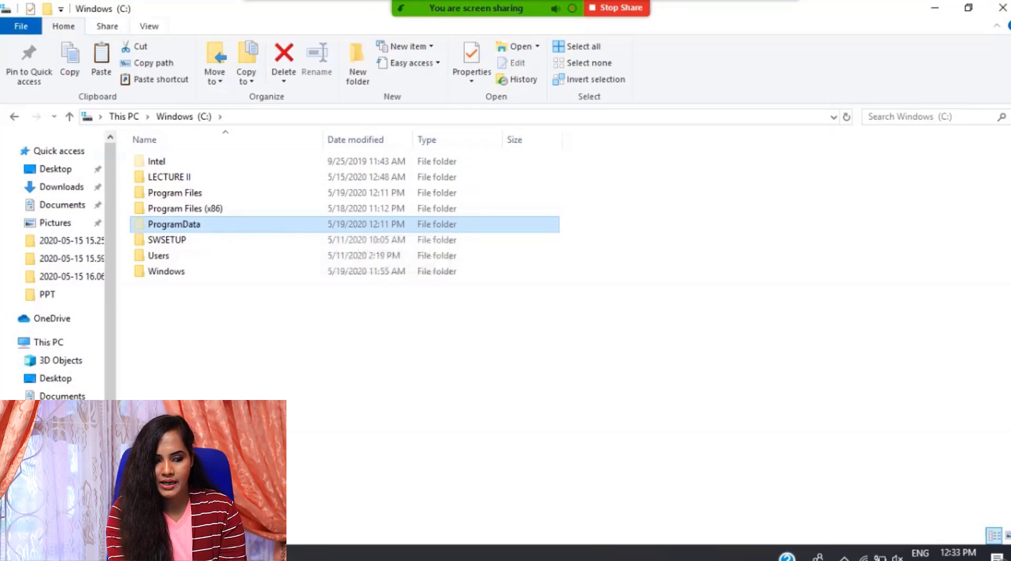
# Turn the display of hidden items off and back on in the Windows (C:) drive.
pyautogui.click(149, 26)
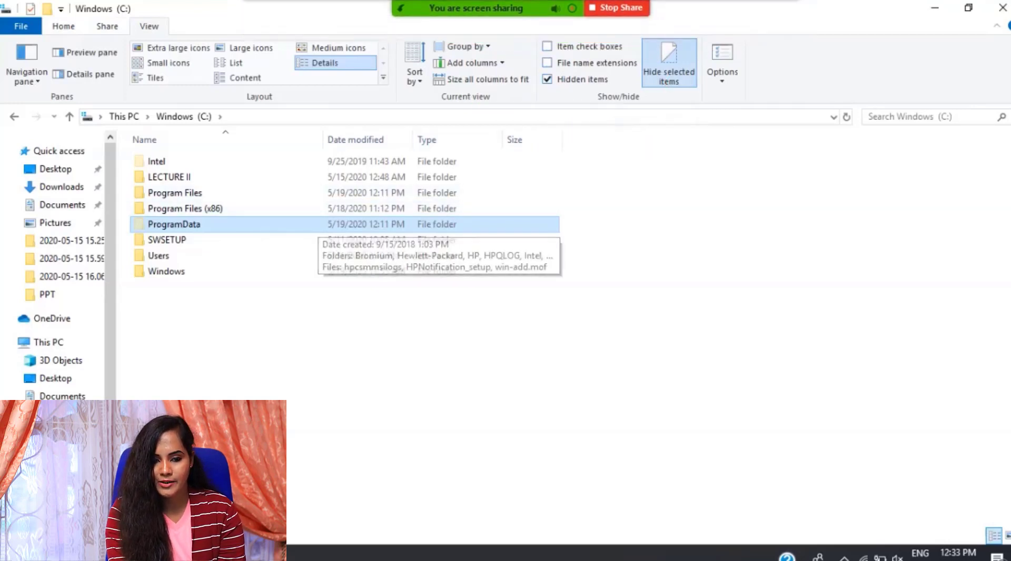
pyautogui.hotkey('alt', 'v')
pyautogui.press('h')
pyautogui.press('h')
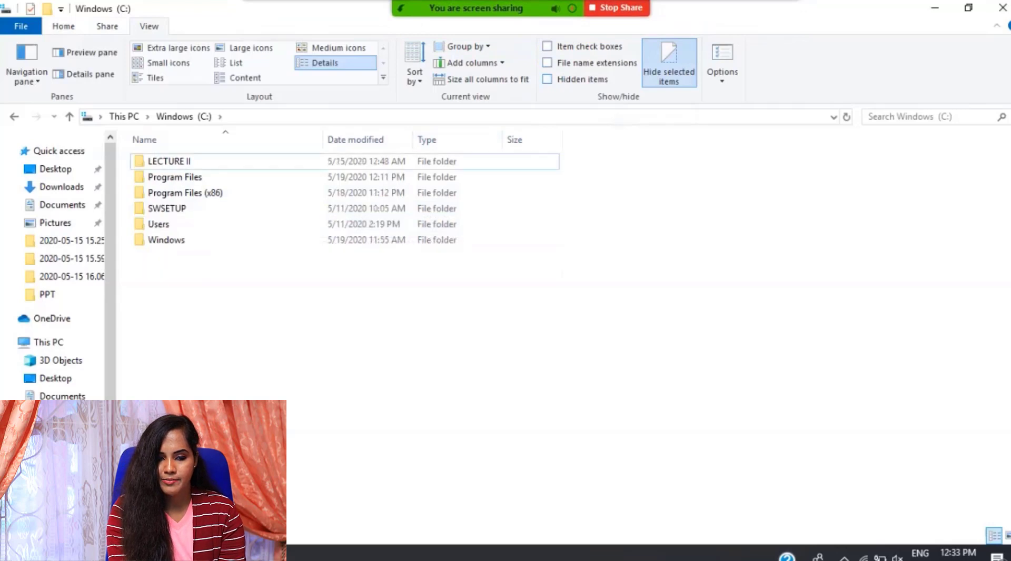
pyautogui.hotkey('alt', 'v')
pyautogui.press('h')
pyautogui.press('h')
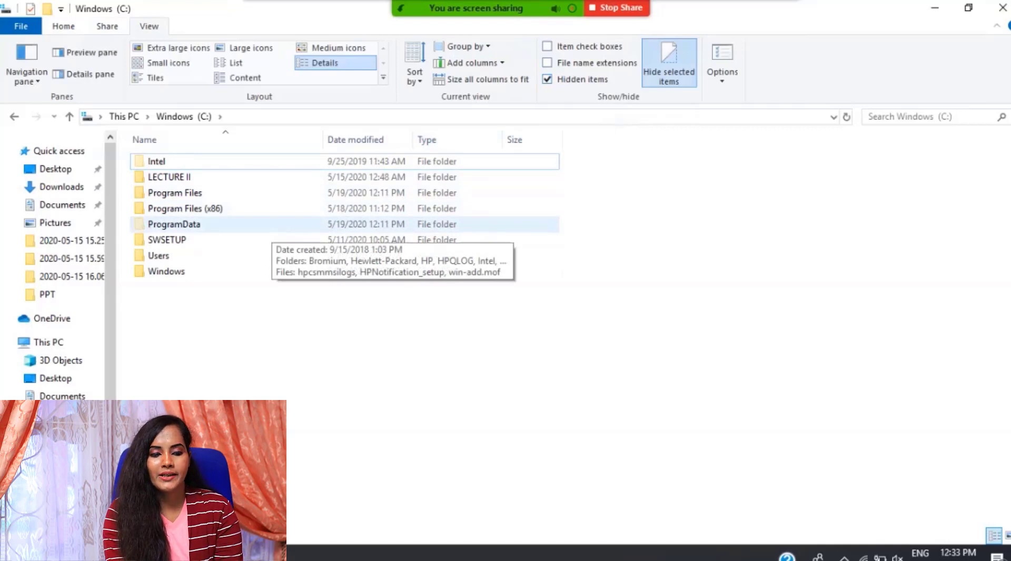
# Paste the copied reginfo file into C:\ProgramData\TechSmith\Camtasia Studio 19, replacing the existing file.
pyautogui.doubleClick(269, 225)
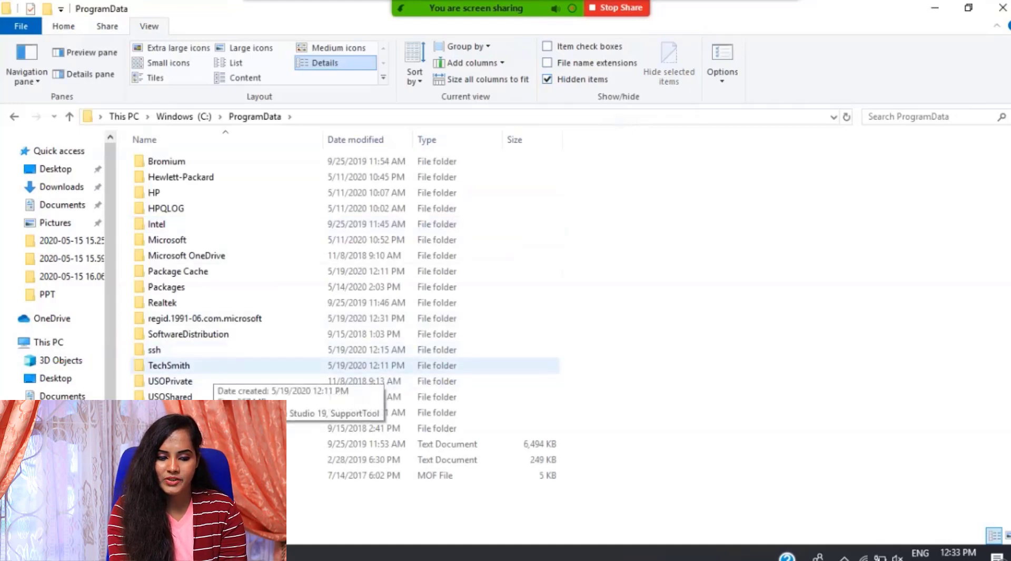
pyautogui.doubleClick(203, 365)
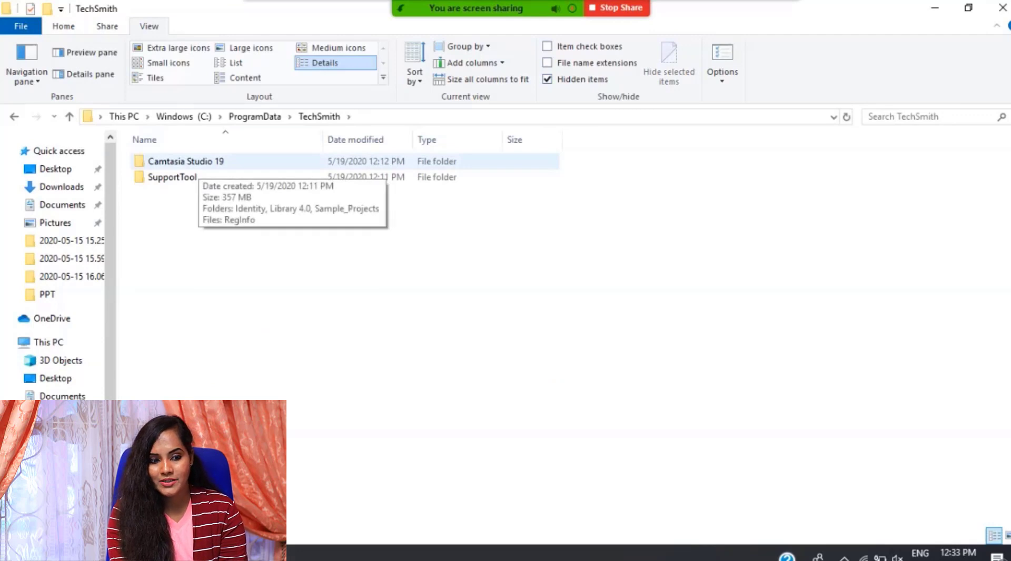
pyautogui.doubleClick(200, 161)
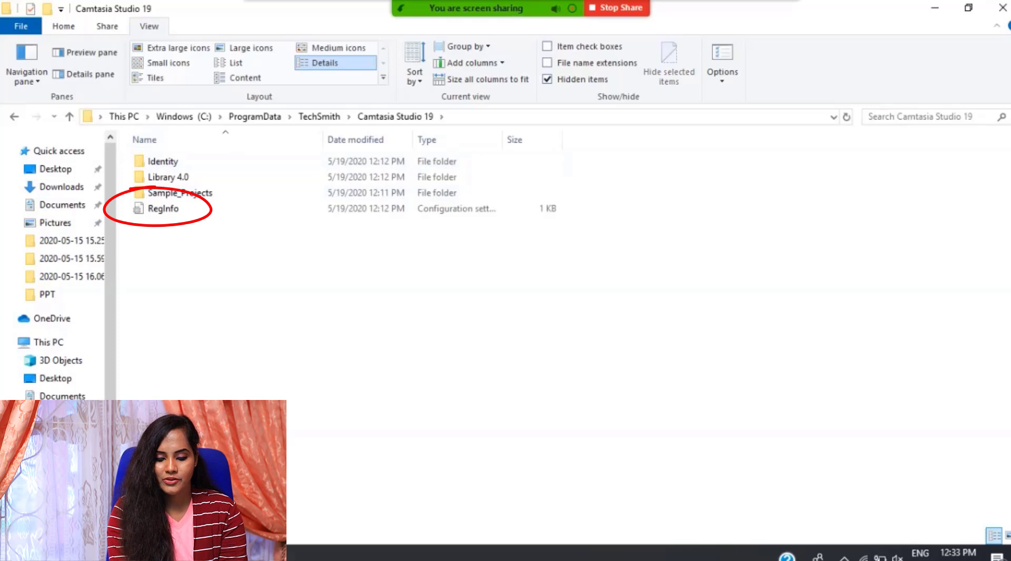
pyautogui.rightClick(281, 254)
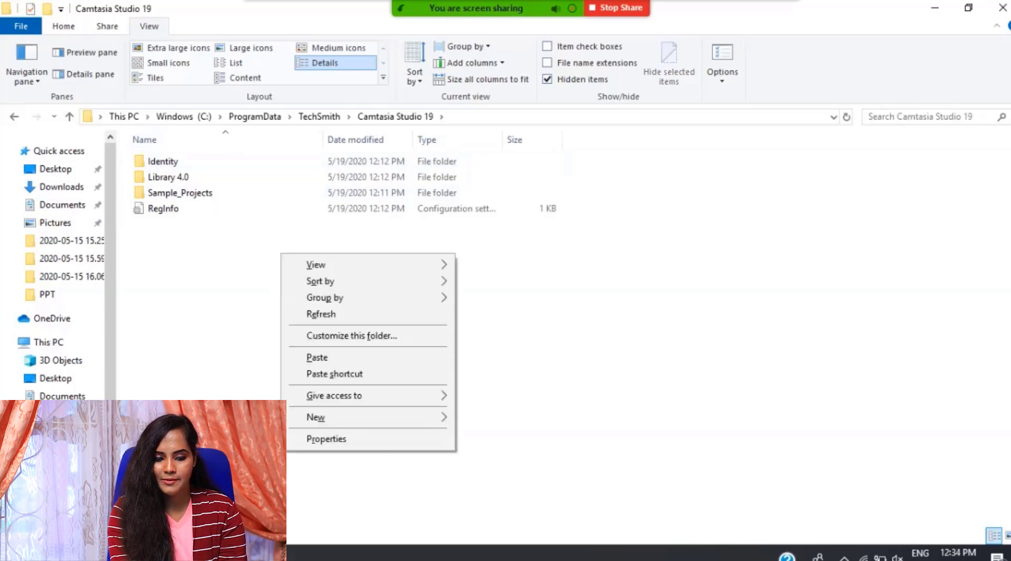
pyautogui.click(317, 358)
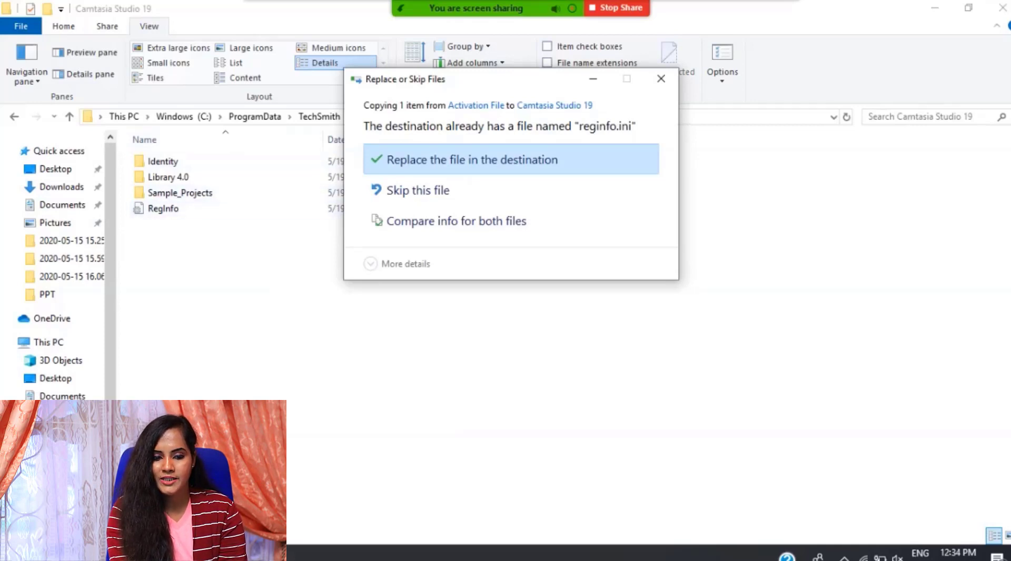
pyautogui.click(516, 160)
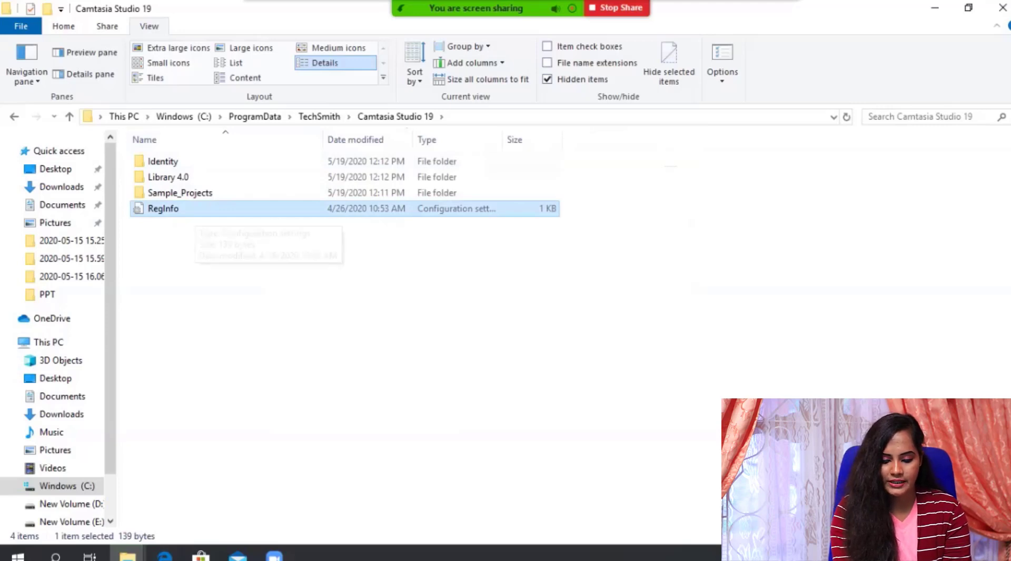
# Set the RegInfo file in the Camtasia Studio 19 folder to read-only and close the folder window.
pyautogui.rightClick(195, 211)
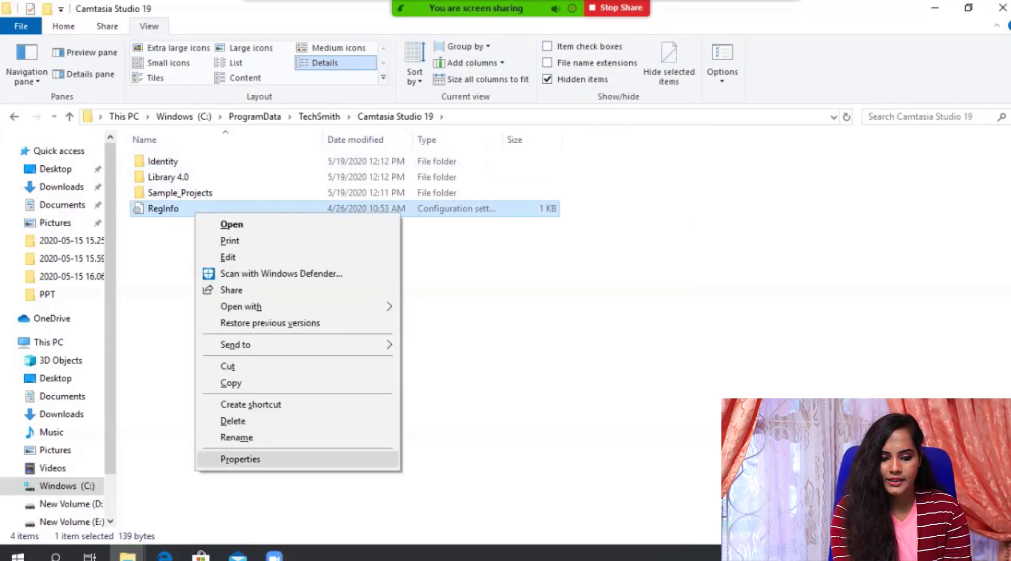
pyautogui.click(240, 459)
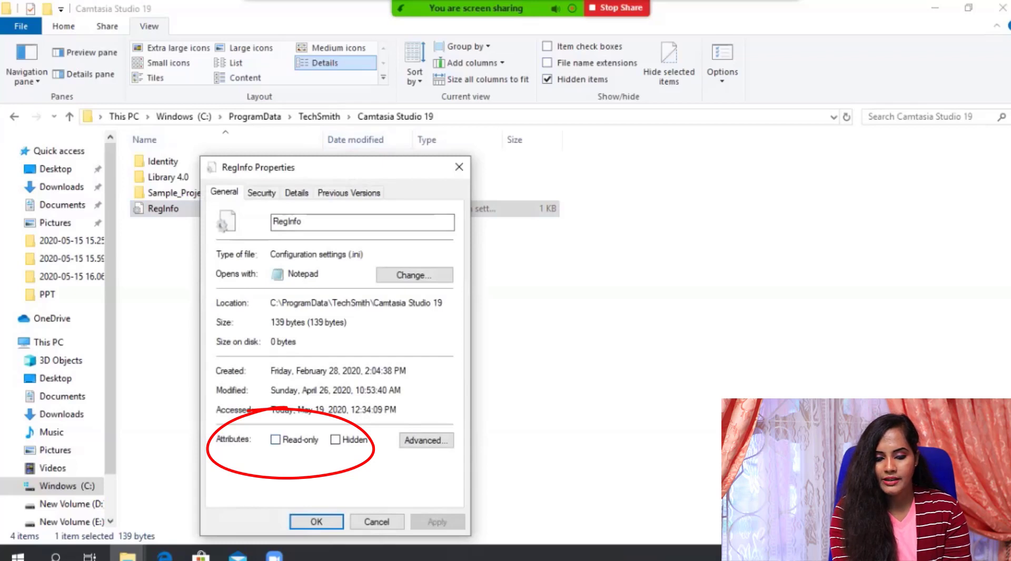
pyautogui.hotkey('alt', 'r')
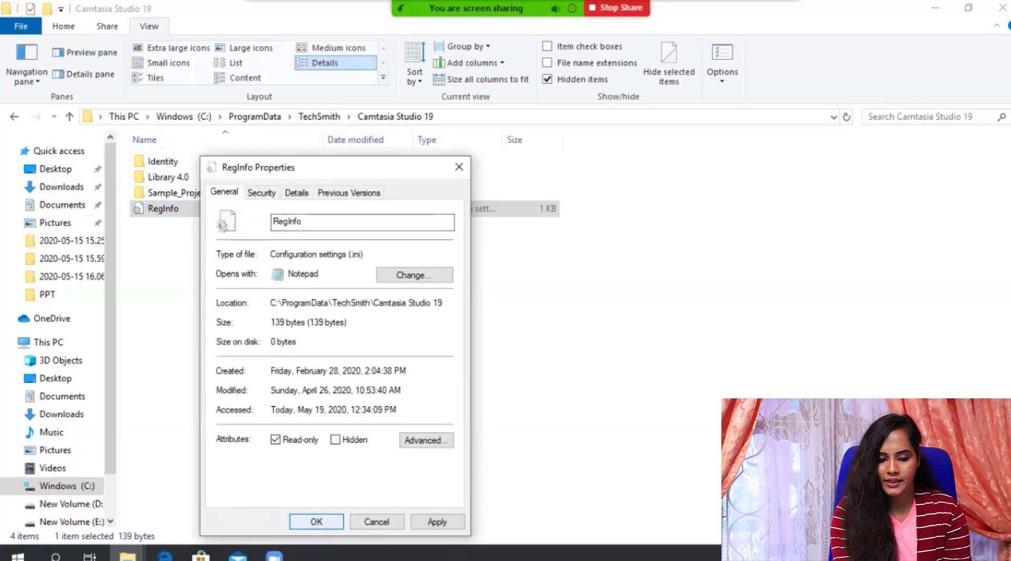
pyautogui.press('Return')
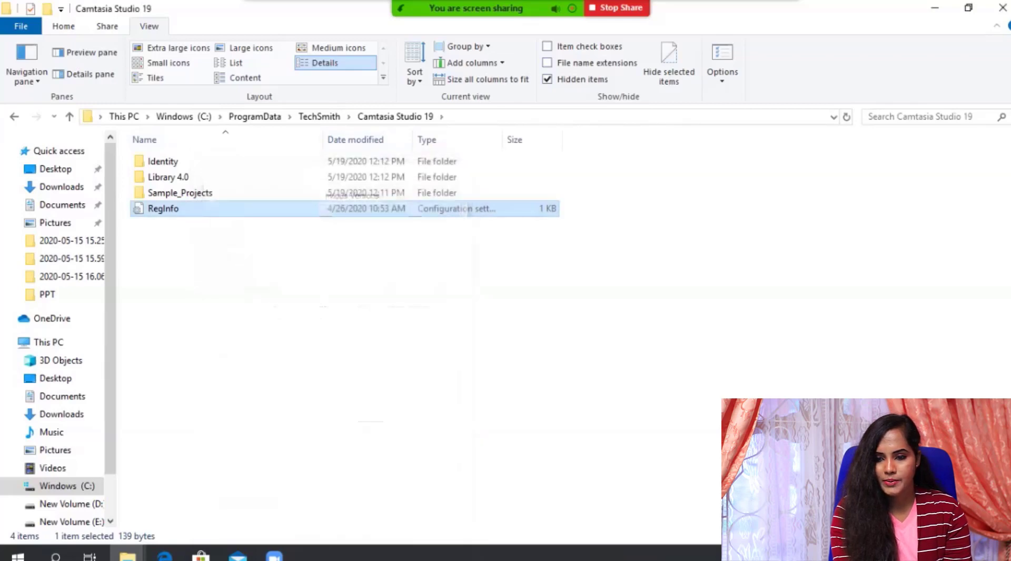
pyautogui.click(1003, 7)
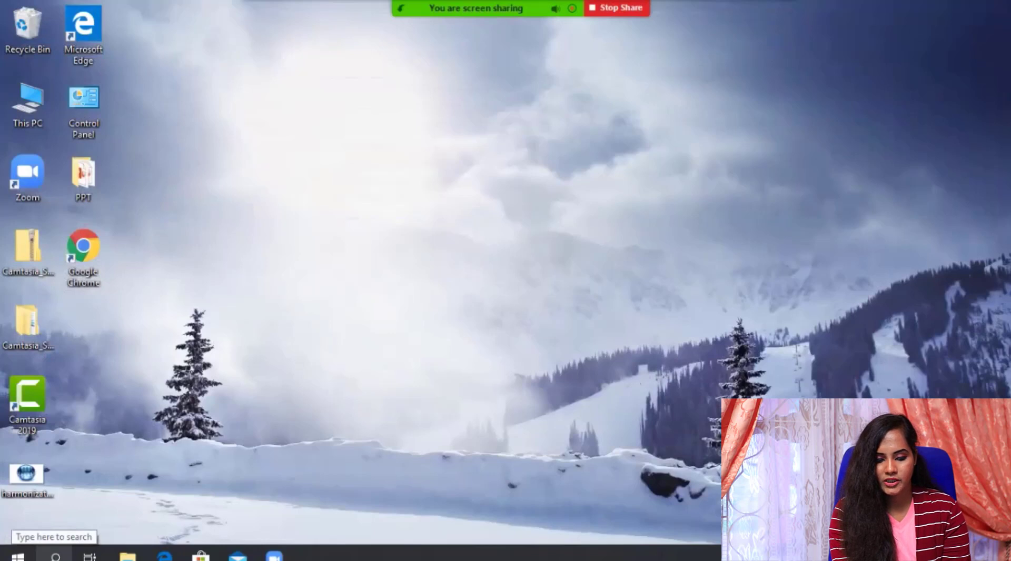
# Search Windows for "windows defender", open Windows Defender Firewall and go to its advanced settings.
pyautogui.click(56, 556)
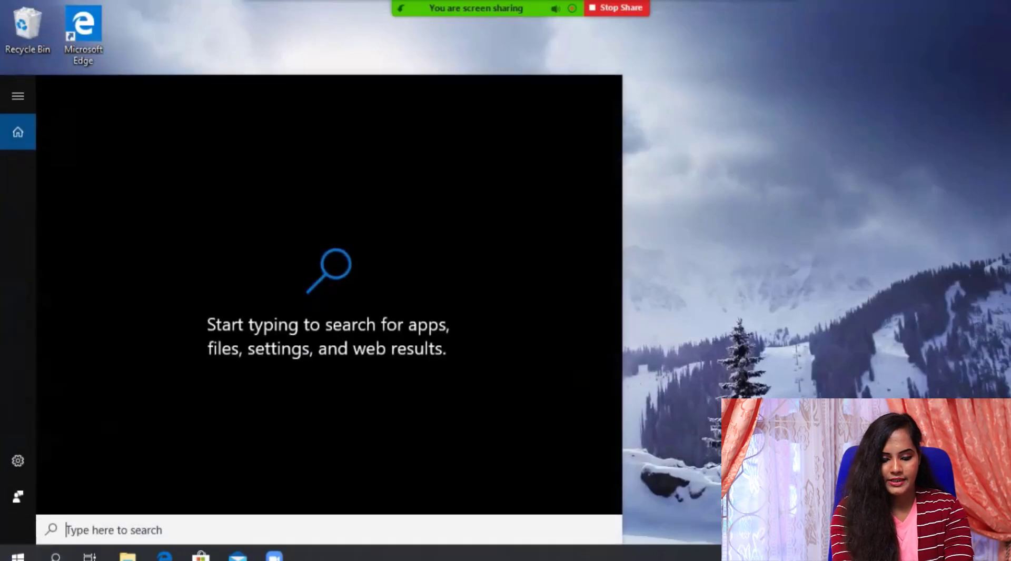
pyautogui.write('window')
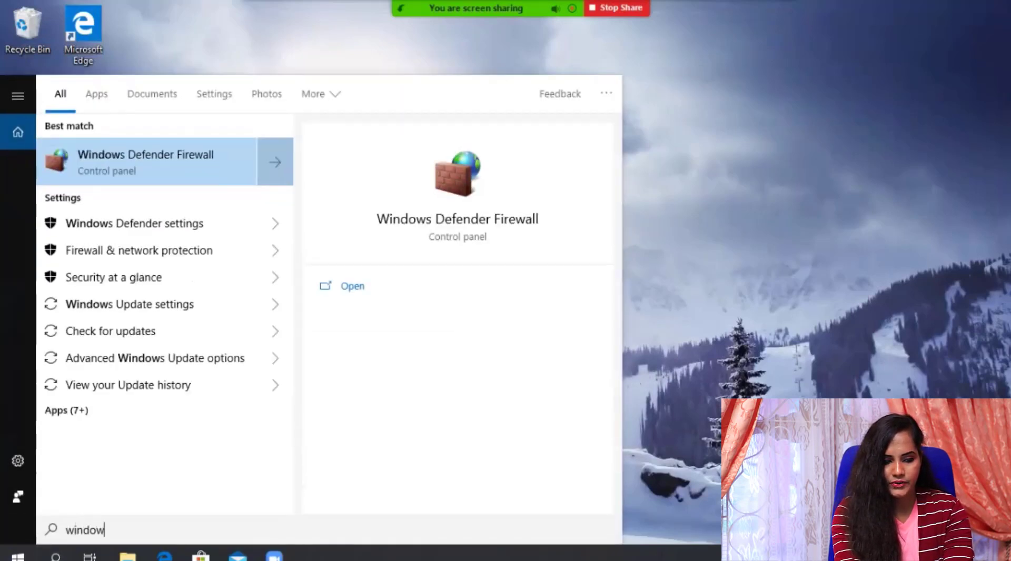
pyautogui.write('s def')
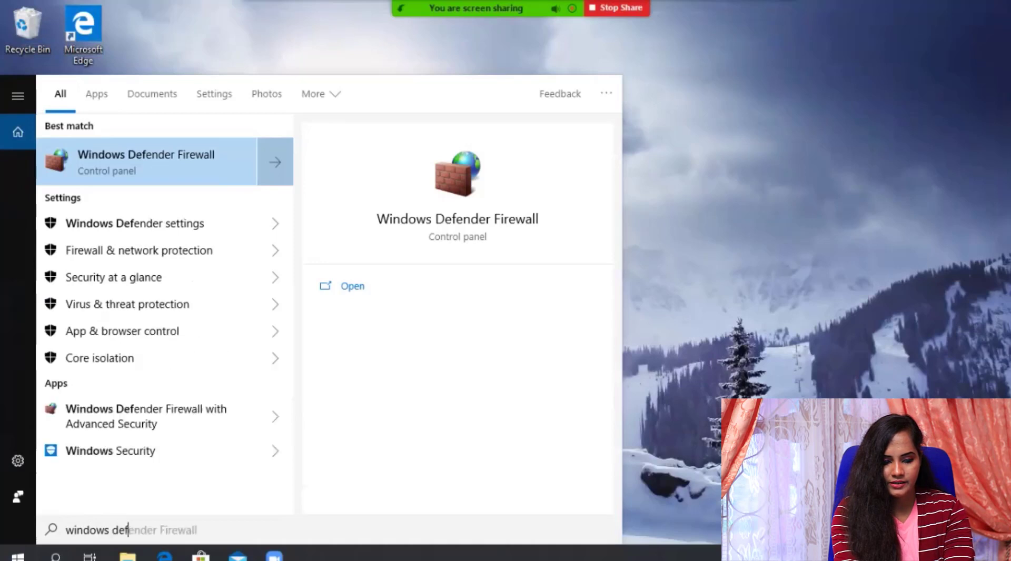
pyautogui.write('ender')
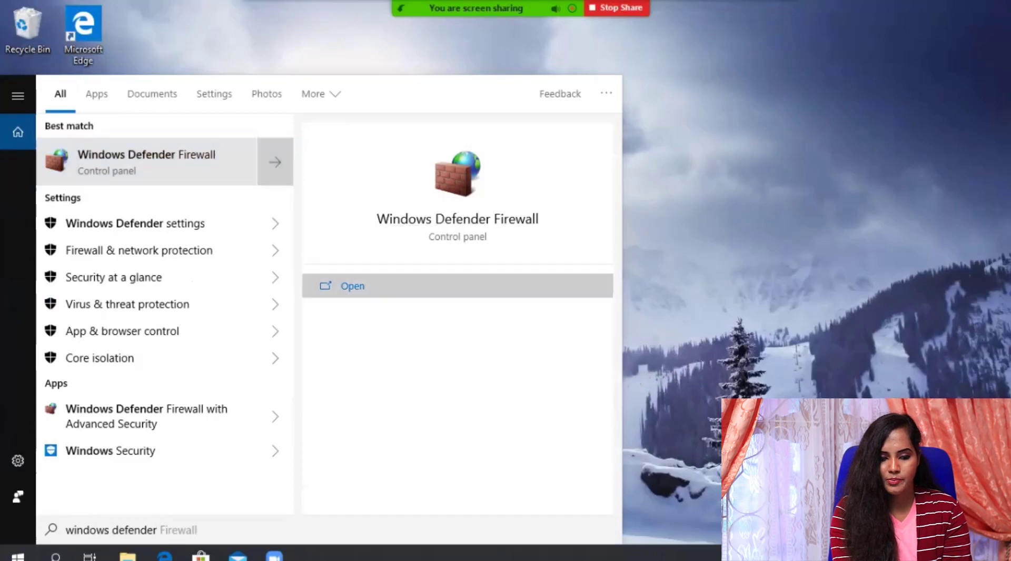
pyautogui.click(343, 286)
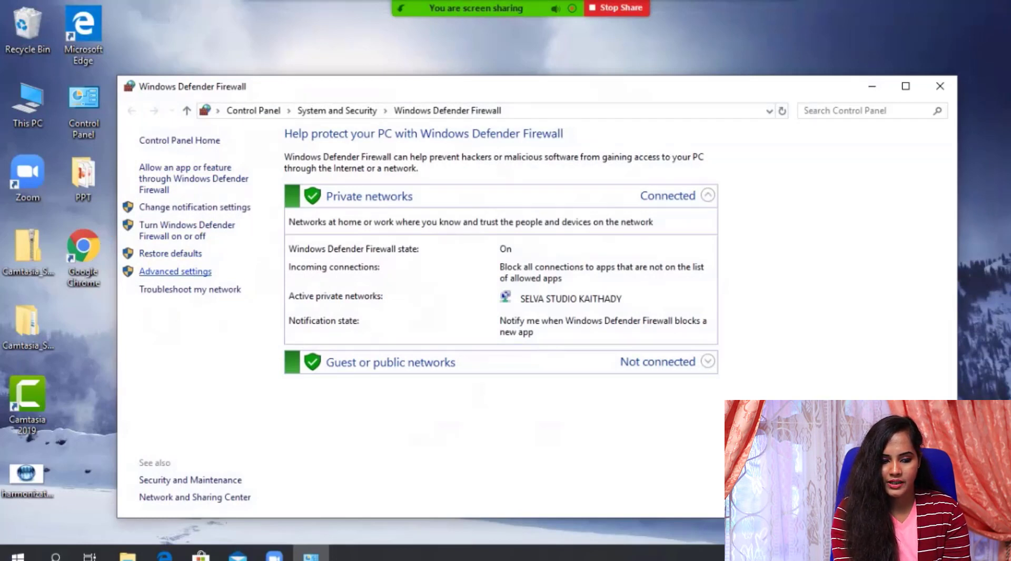
pyautogui.click(176, 272)
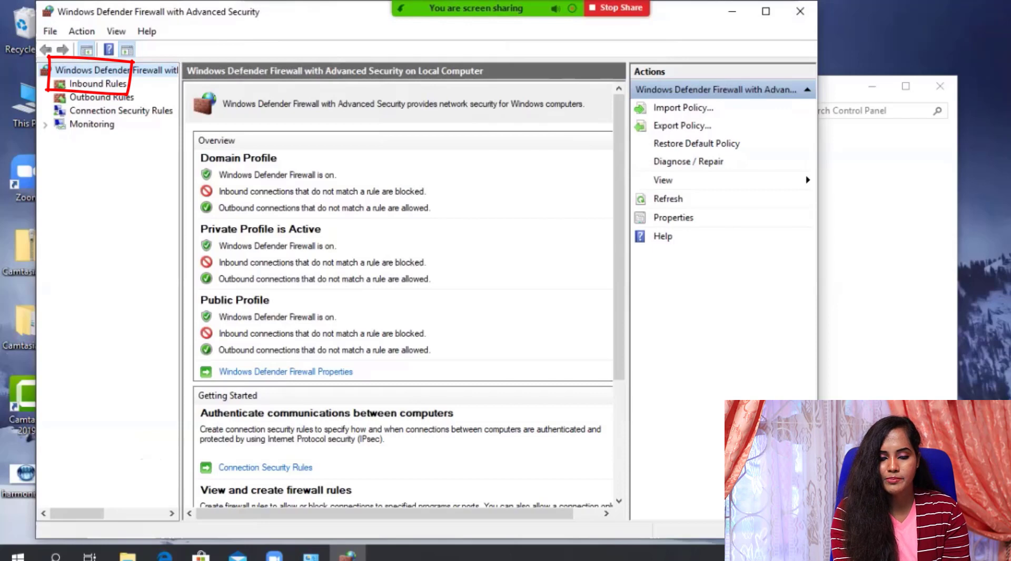
# Start a new inbound firewall rule of the Program type.
pyautogui.click(98, 83)
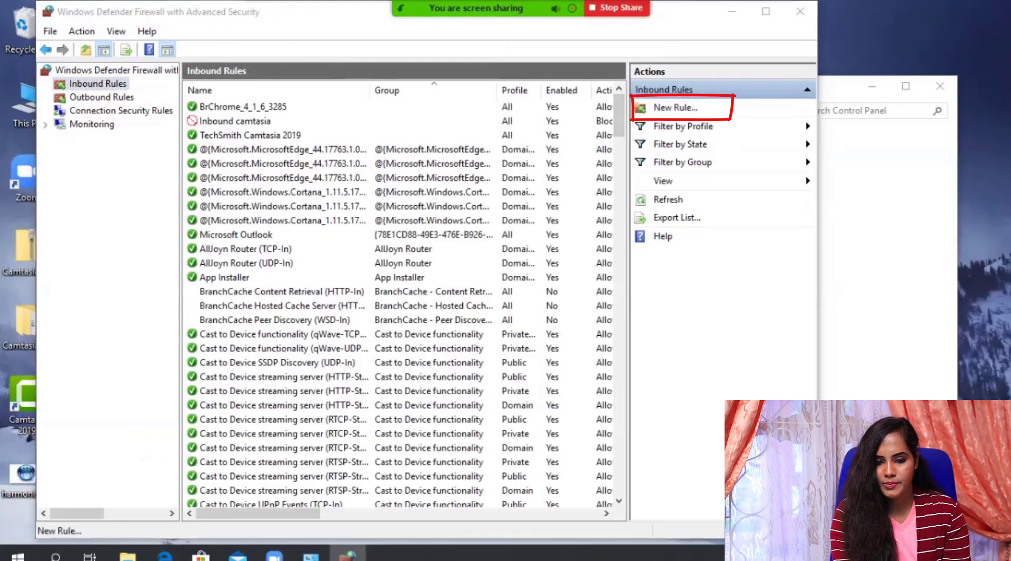
pyautogui.click(676, 108)
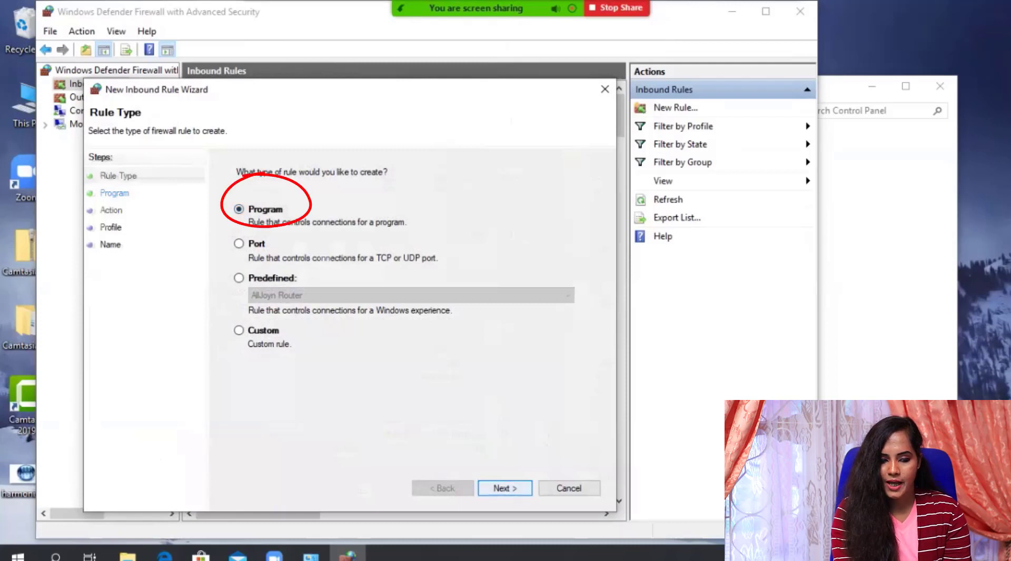
pyautogui.press('Return')
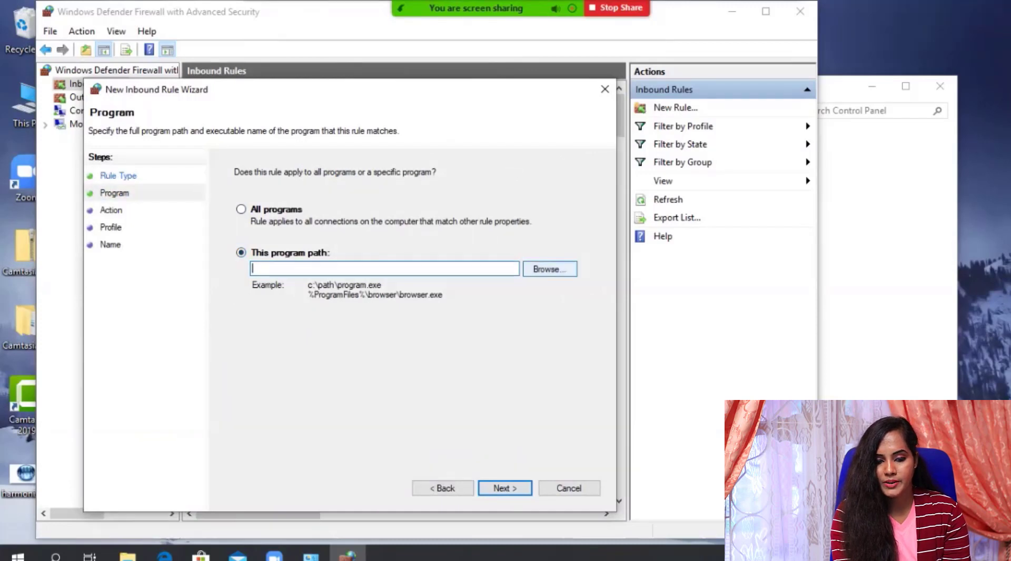
# Set the inbound rule's program path to CamtasiaStudio in C:\Program Files\TechSmith\Camtasia 2019 and continue to the rule's action.
pyautogui.click(549, 269)
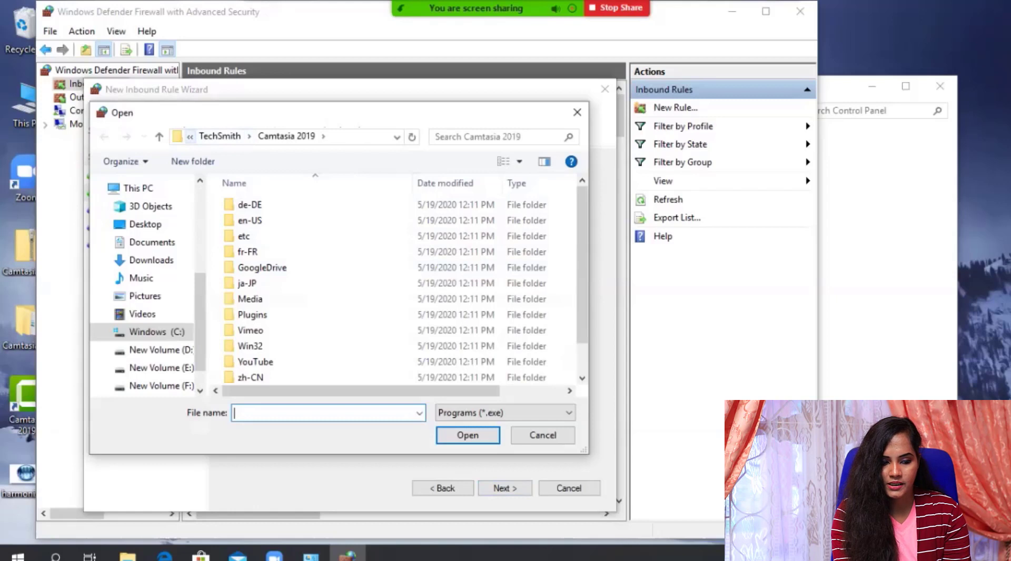
pyautogui.click(157, 332)
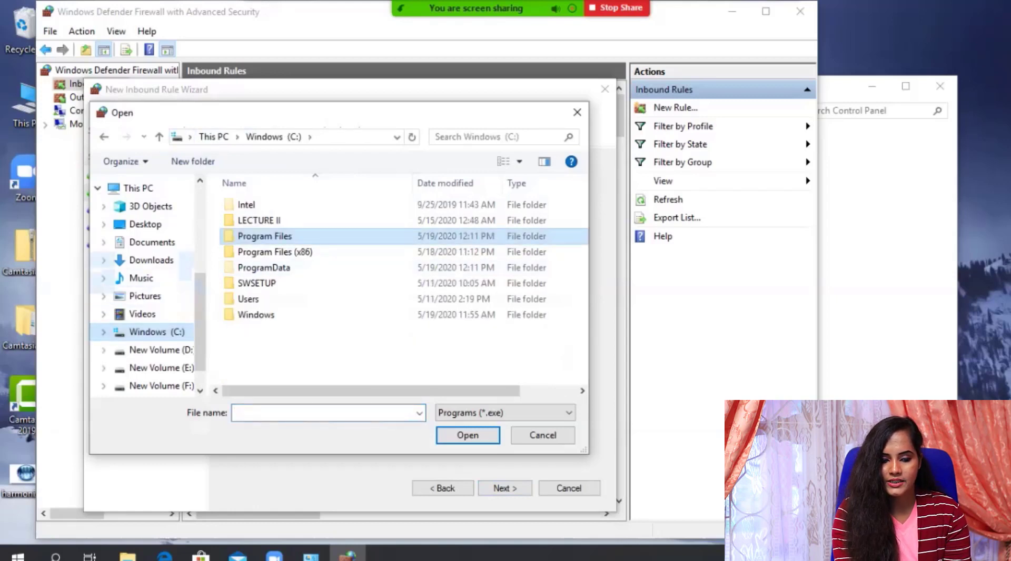
pyautogui.doubleClick(264, 236)
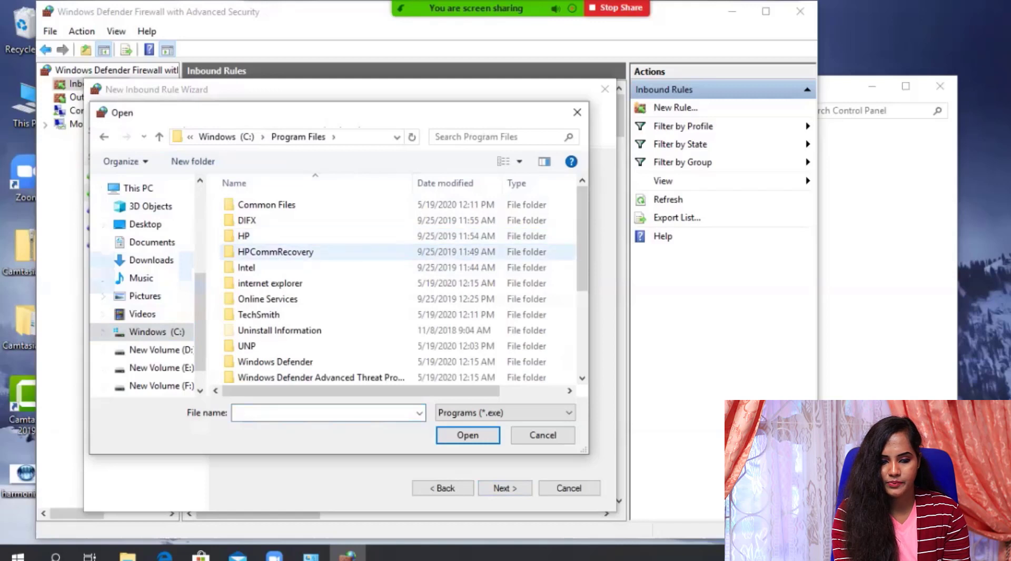
pyautogui.scroll(-3, 400, 290)
pyautogui.scroll(-1, 400, 289)
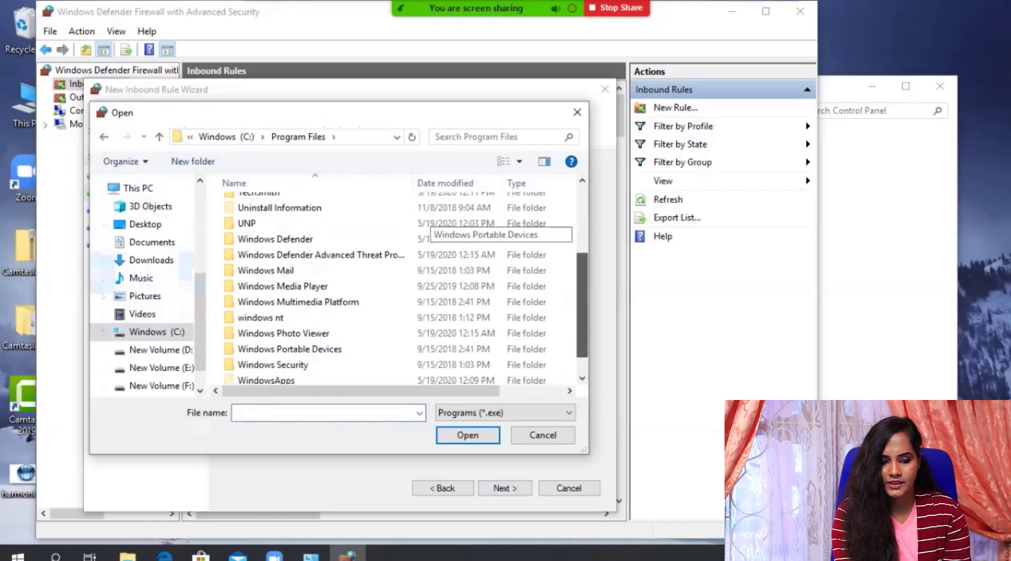
pyautogui.scroll(1, 400, 290)
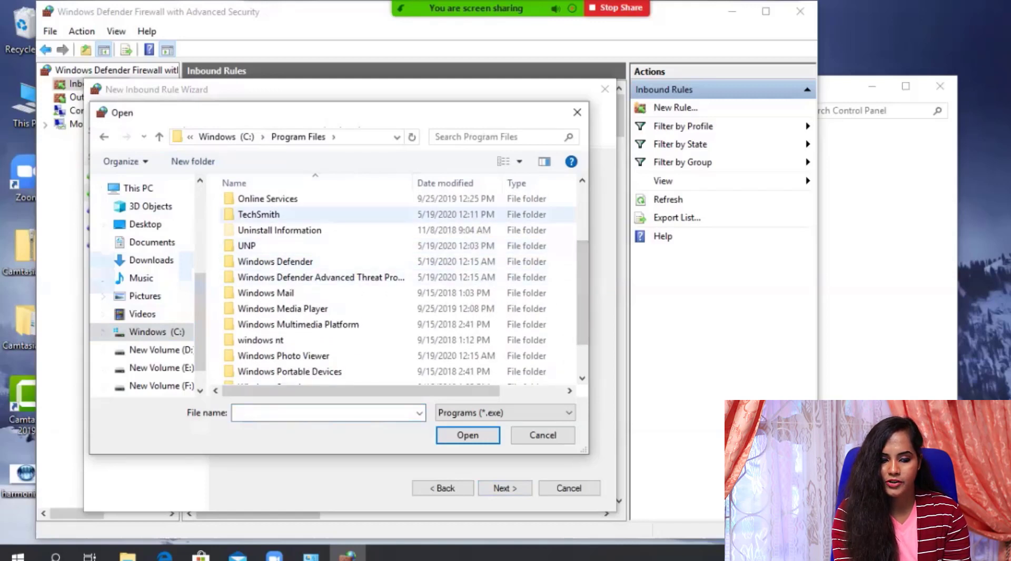
pyautogui.doubleClick(258, 214)
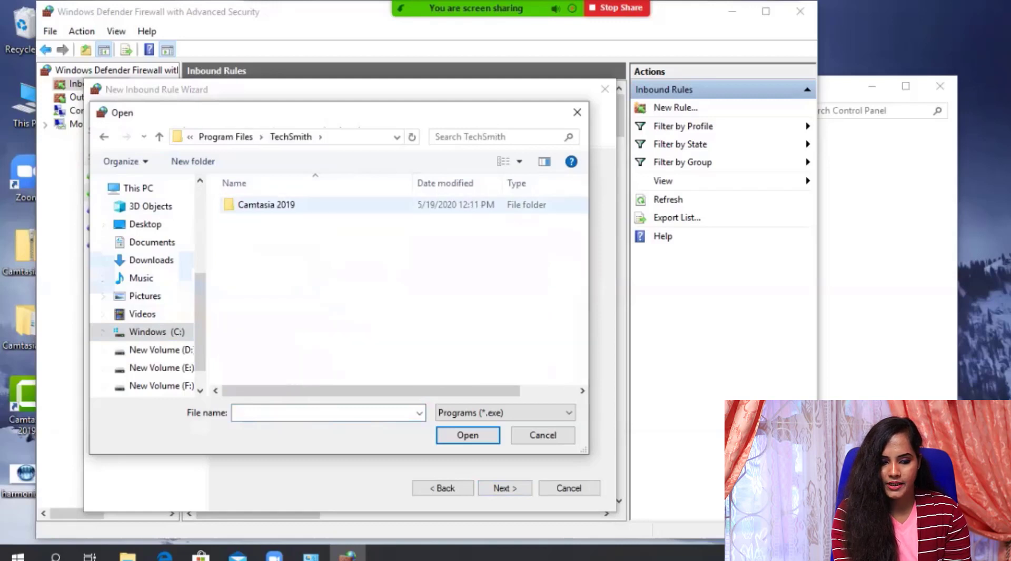
pyautogui.doubleClick(268, 206)
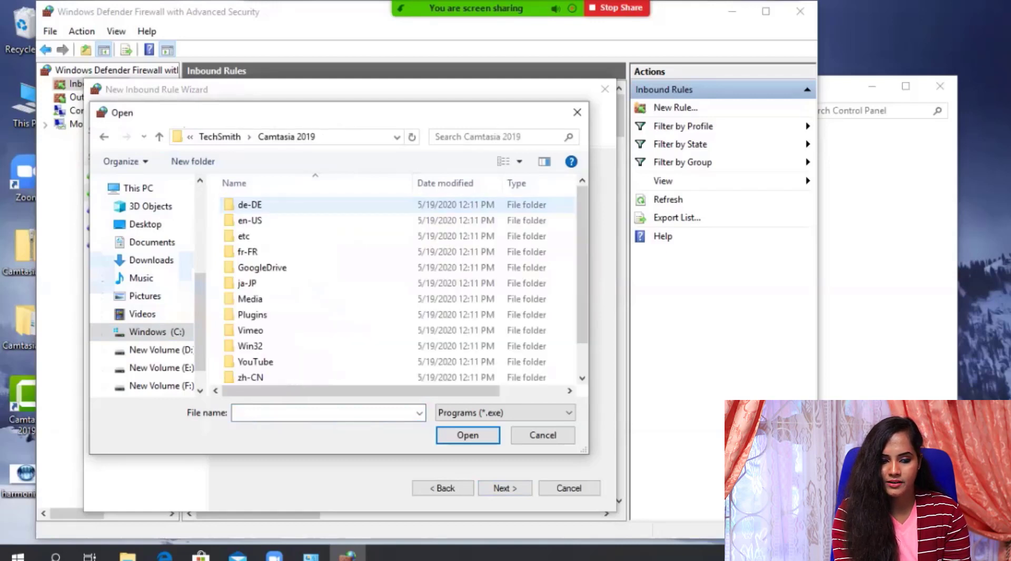
pyautogui.scroll(-1, 343, 290)
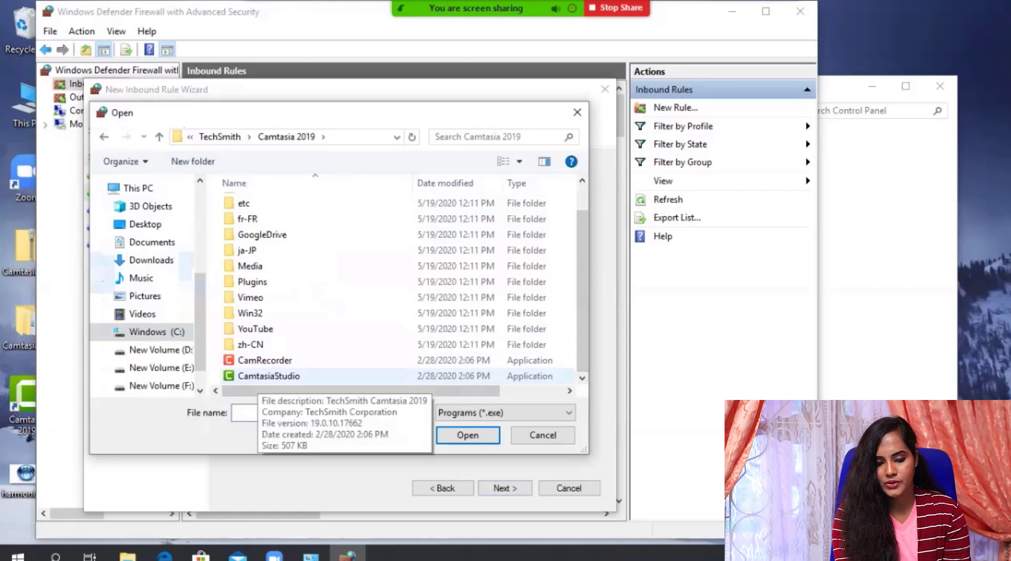
pyautogui.click(268, 376)
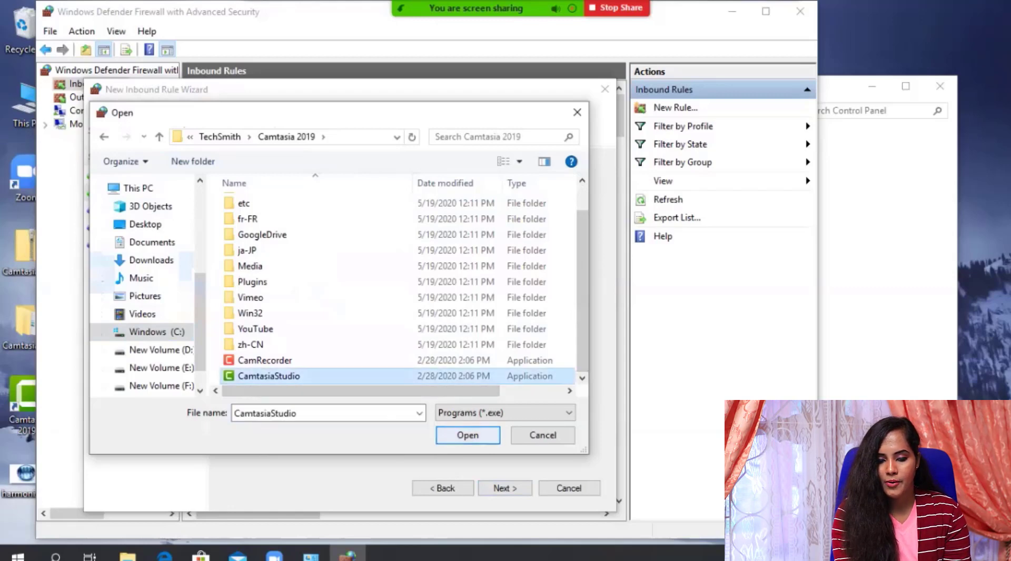
pyautogui.click(467, 435)
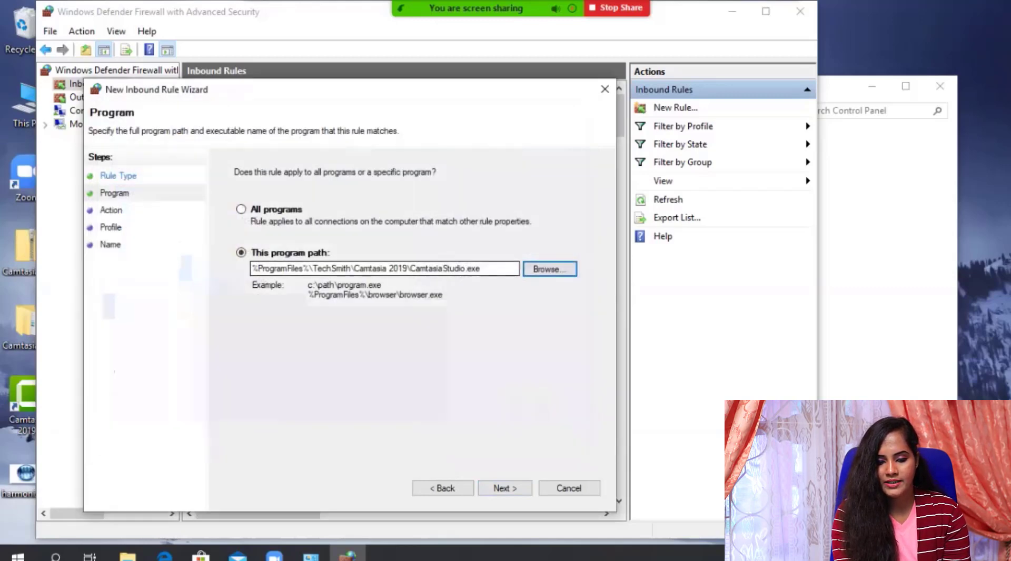
pyautogui.click(504, 488)
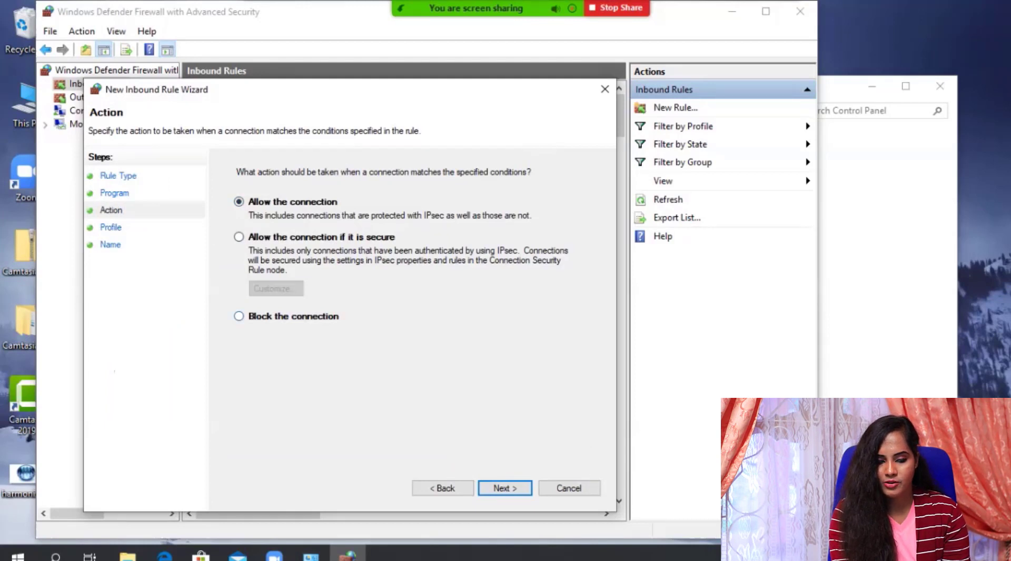
# Set the inbound rule to block the connection and keep it applied to the Domain, Private and Public profiles.
pyautogui.click(239, 316)
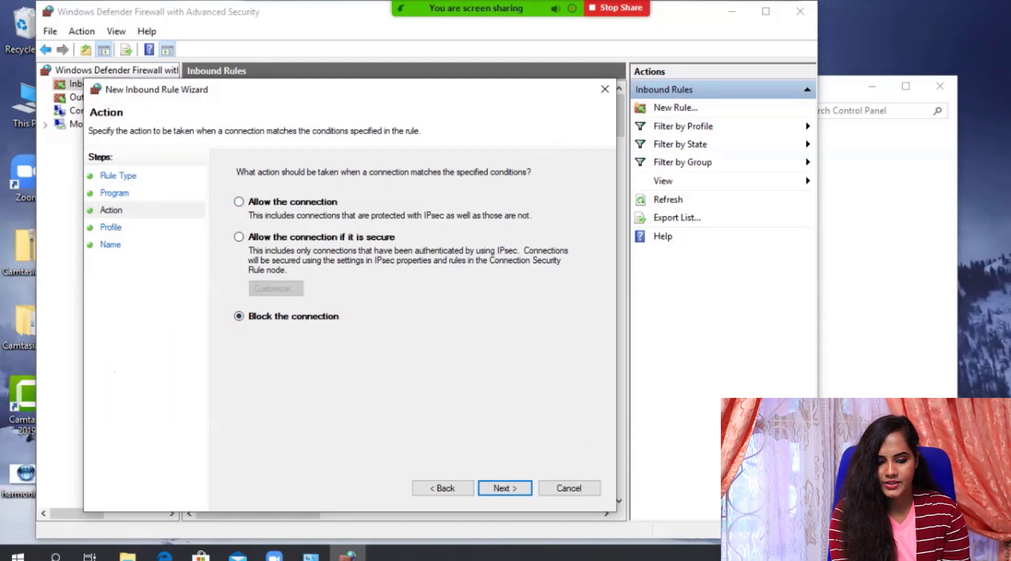
pyautogui.click(504, 488)
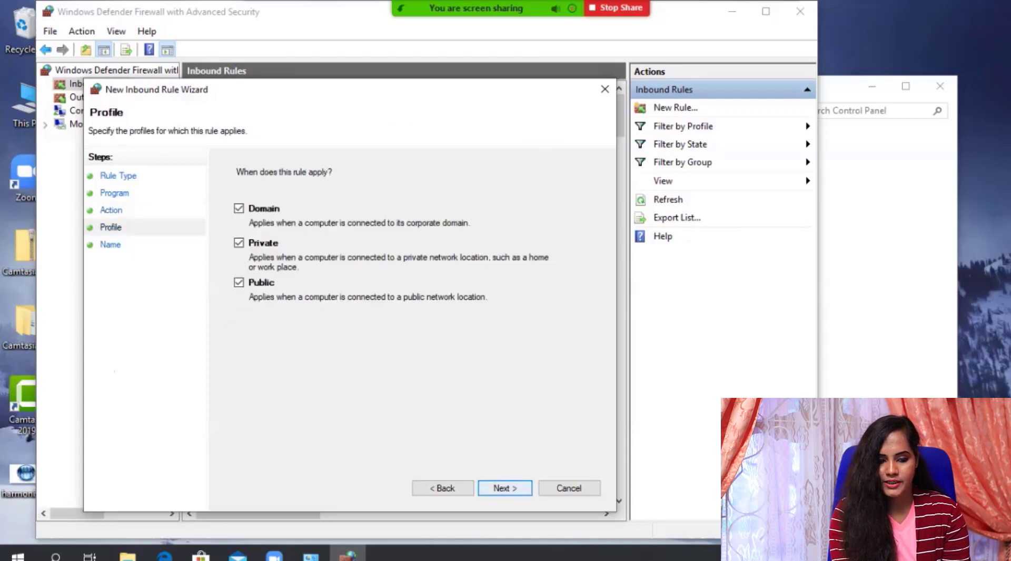
pyautogui.click(505, 488)
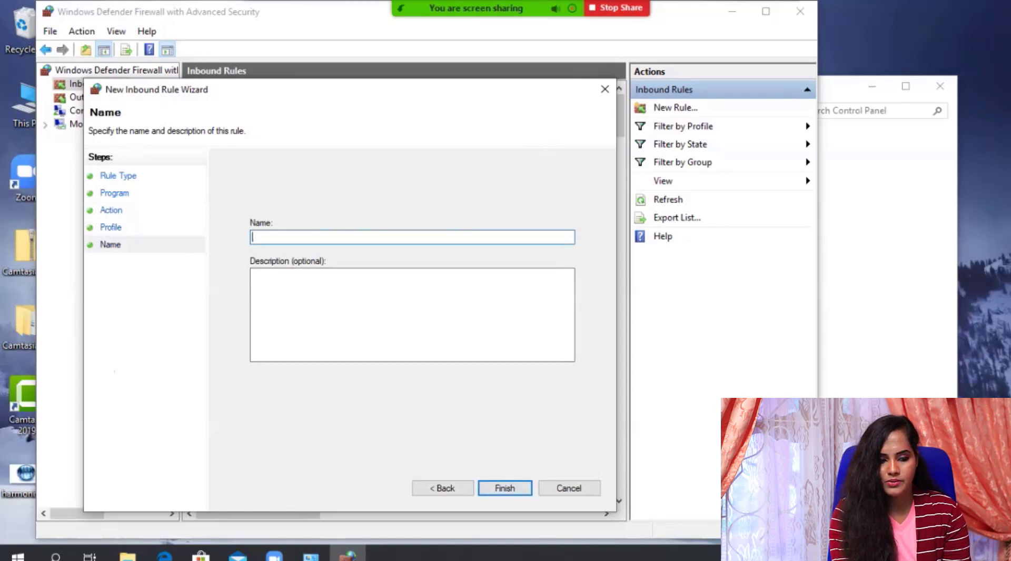
# Name the inbound rule "Camtasiain" and finish creating it.
pyautogui.moveTo(388, 97); pyautogui.dragTo(446, 89)
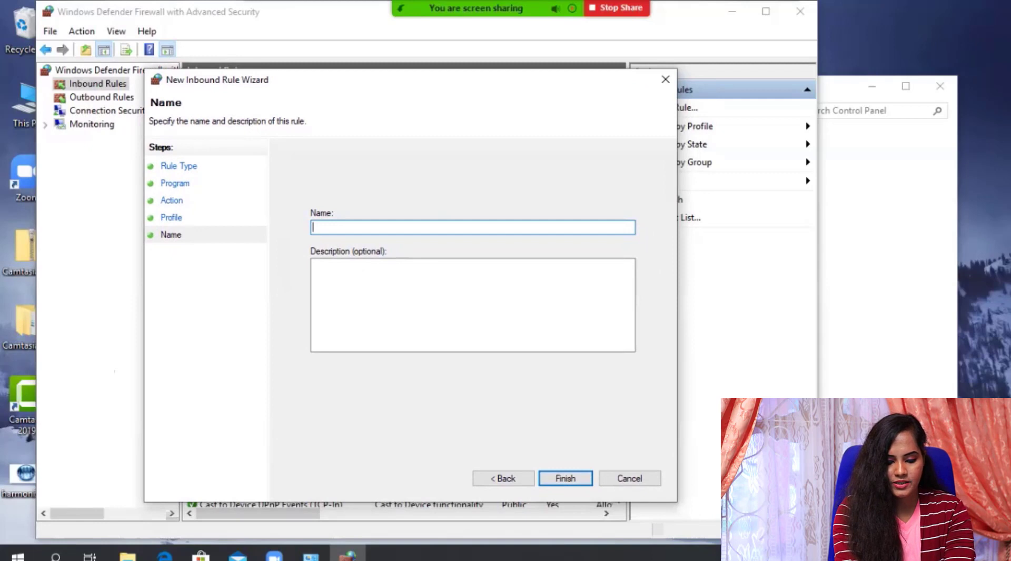
pyautogui.write('Can')
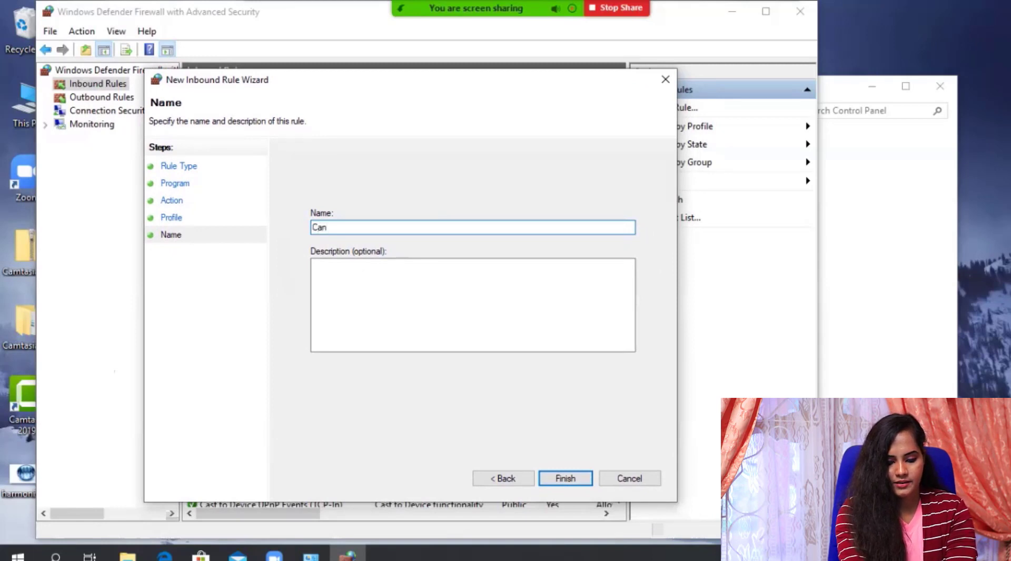
pyautogui.press('BackSpace')
pyautogui.write('mtasia')
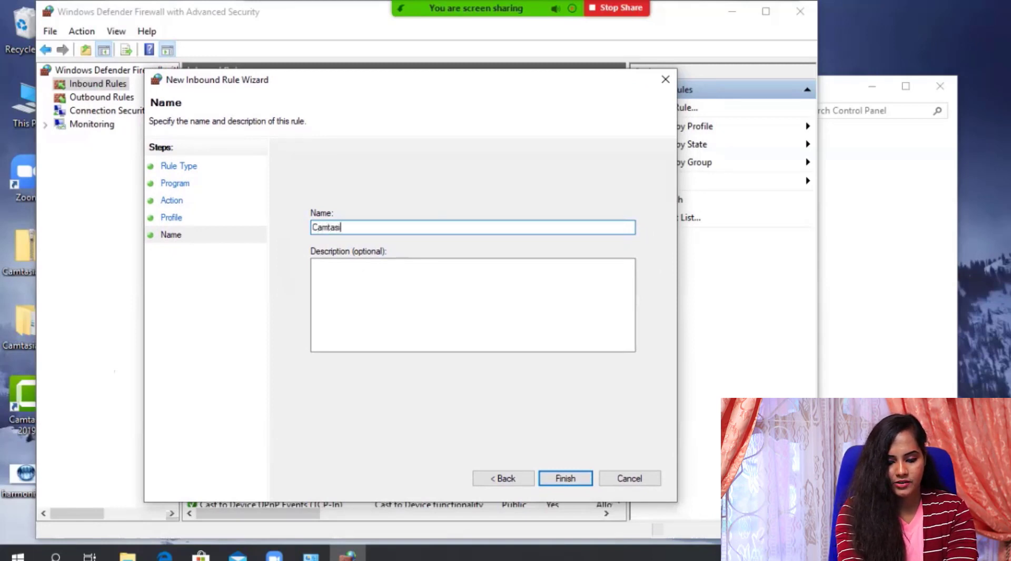
pyautogui.write('in')
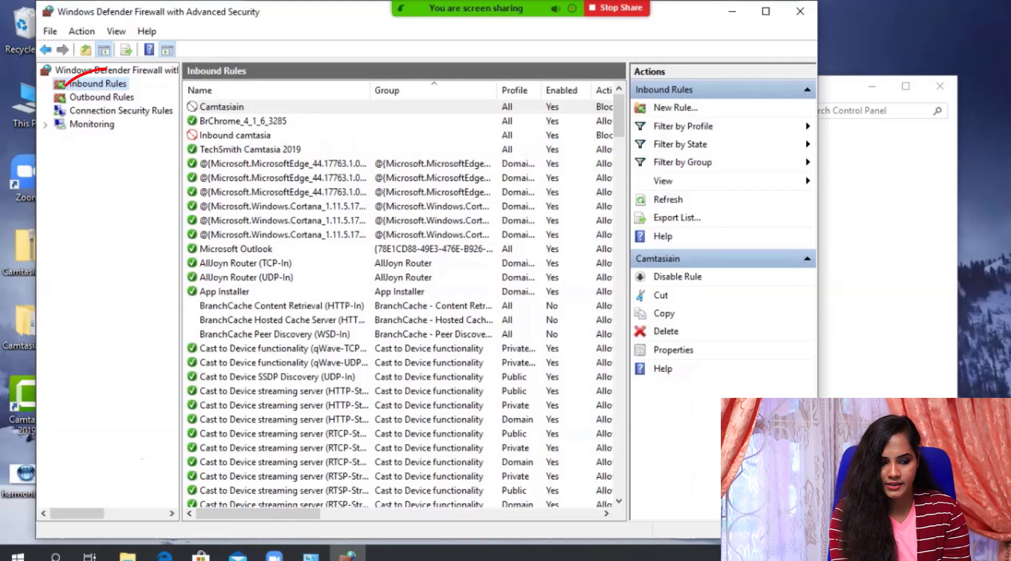
# Start a new outbound firewall rule of the Program type.
pyautogui.click(102, 97)
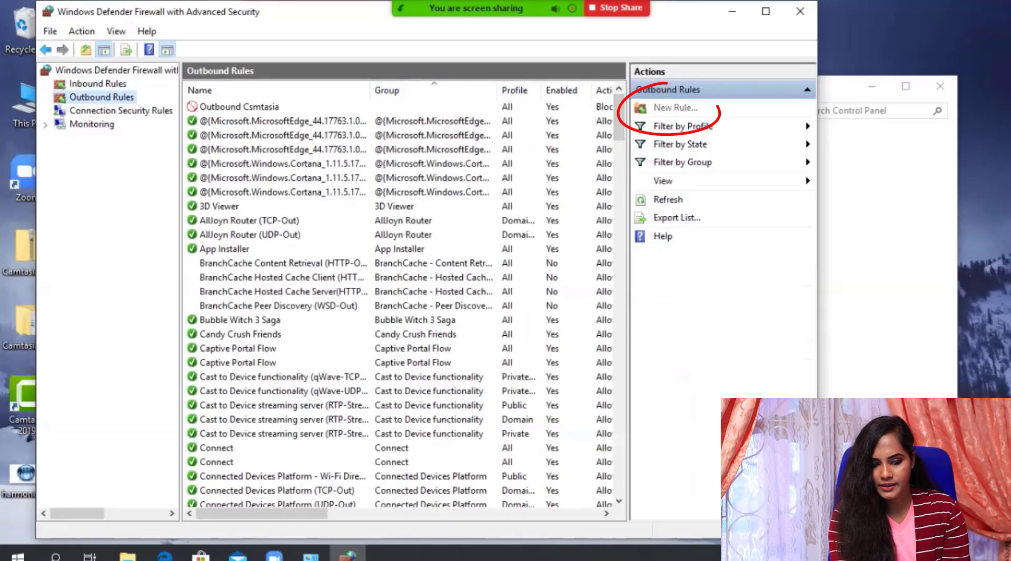
pyautogui.click(676, 107)
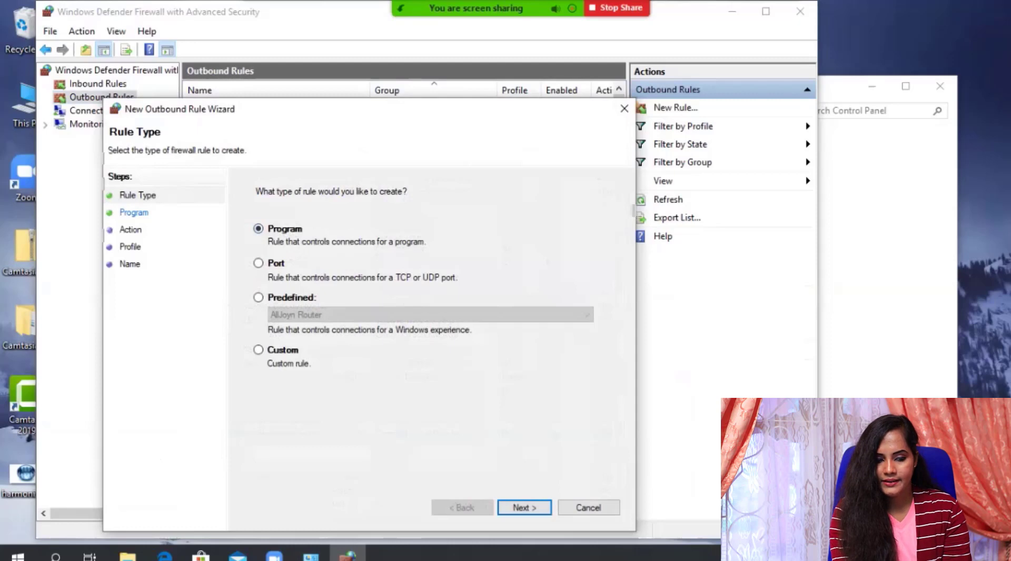
pyautogui.press('Return')
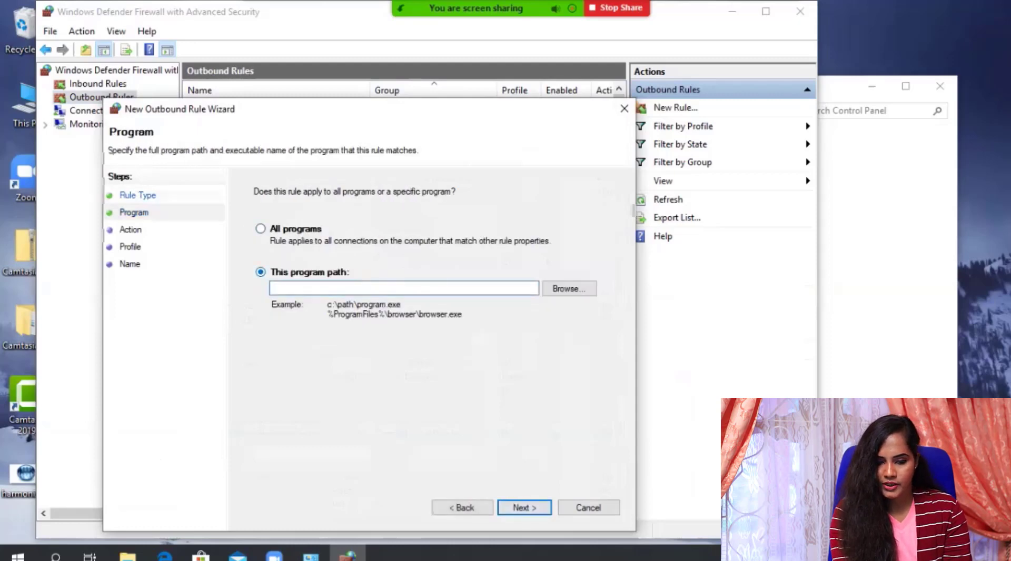
# Set the outbound rule's program path to CamtasiaStudio in the TechSmith Camtasia 2019 folder and continue to the rule's action.
pyautogui.press('Tab')
pyautogui.press('space')
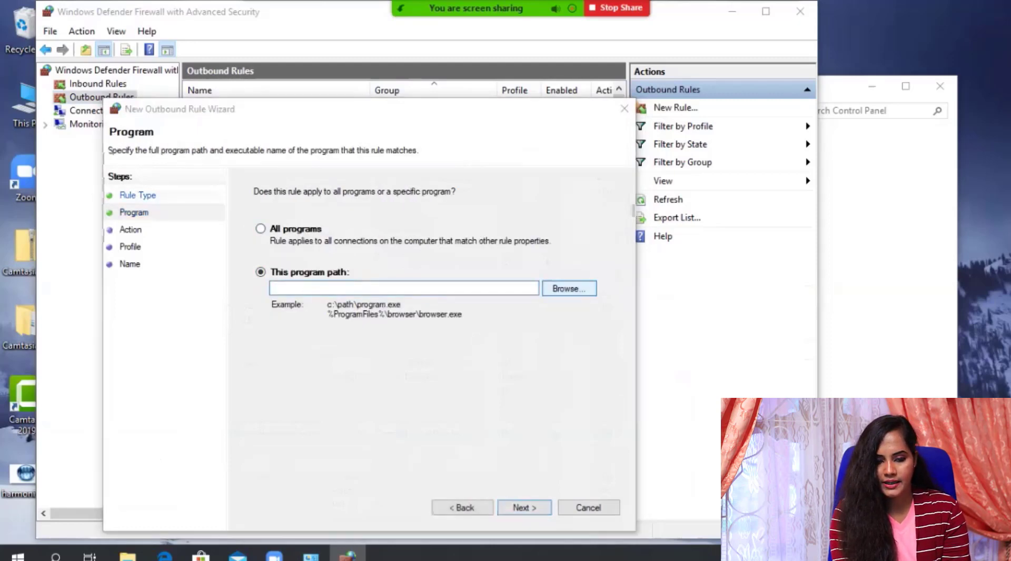
pyautogui.scroll(-1, 416, 300)
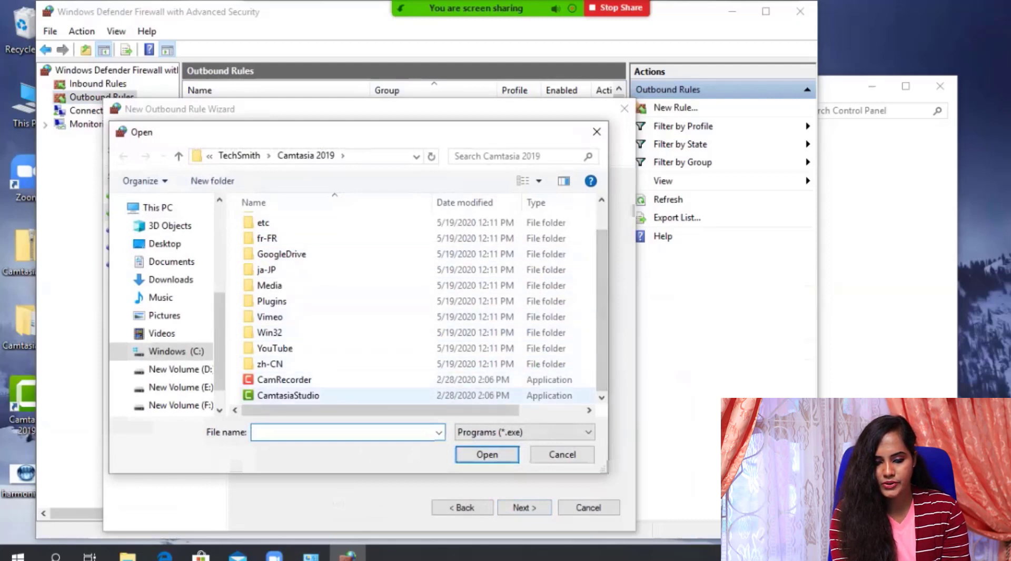
pyautogui.click(288, 396)
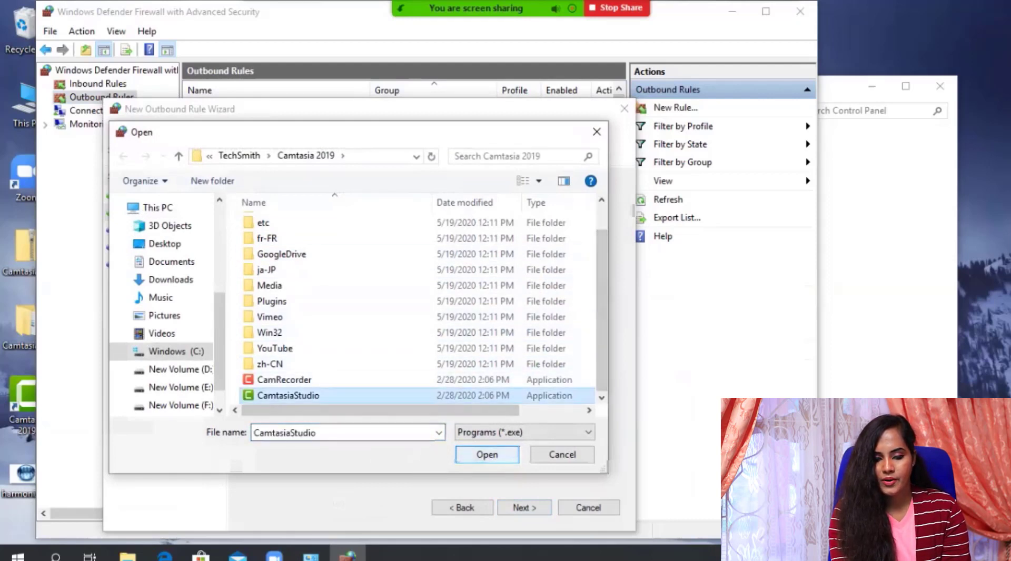
pyautogui.press('Return')
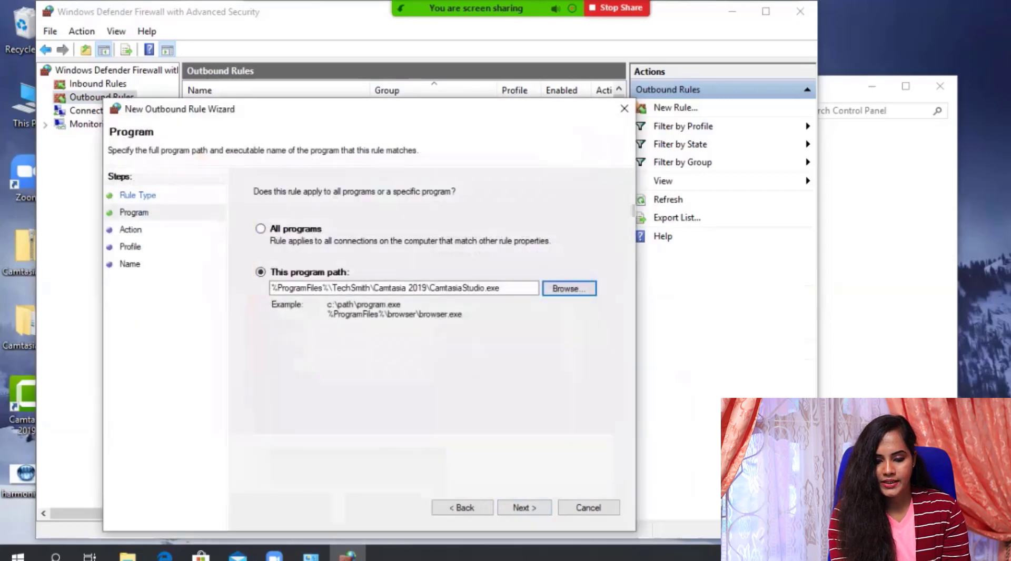
pyautogui.click(524, 508)
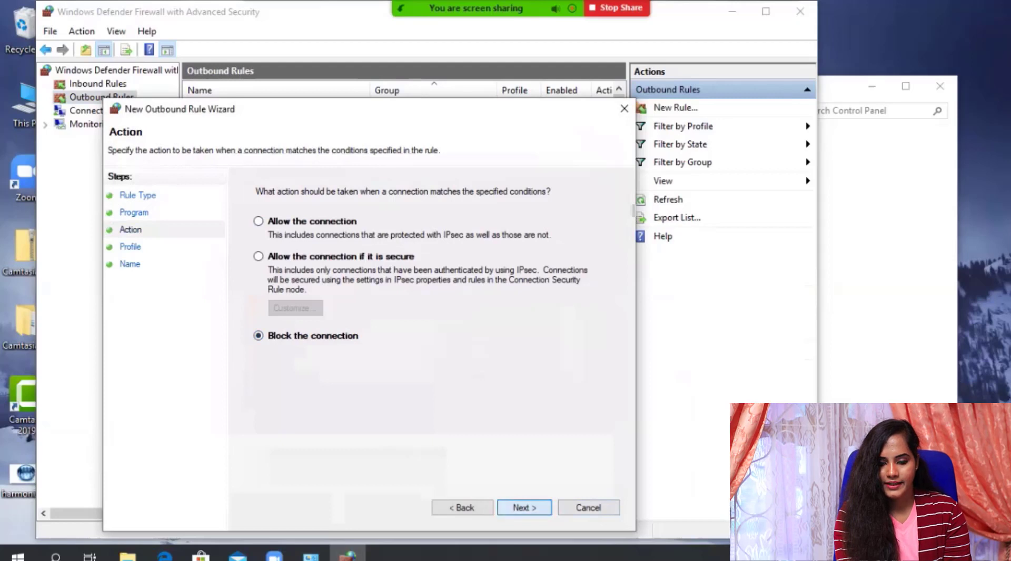
# Keep the outbound rule set to block the connection with its preset profiles, and finish creating it under the name "Camtasiaout".
pyautogui.press('Return')
pyautogui.press('Return')
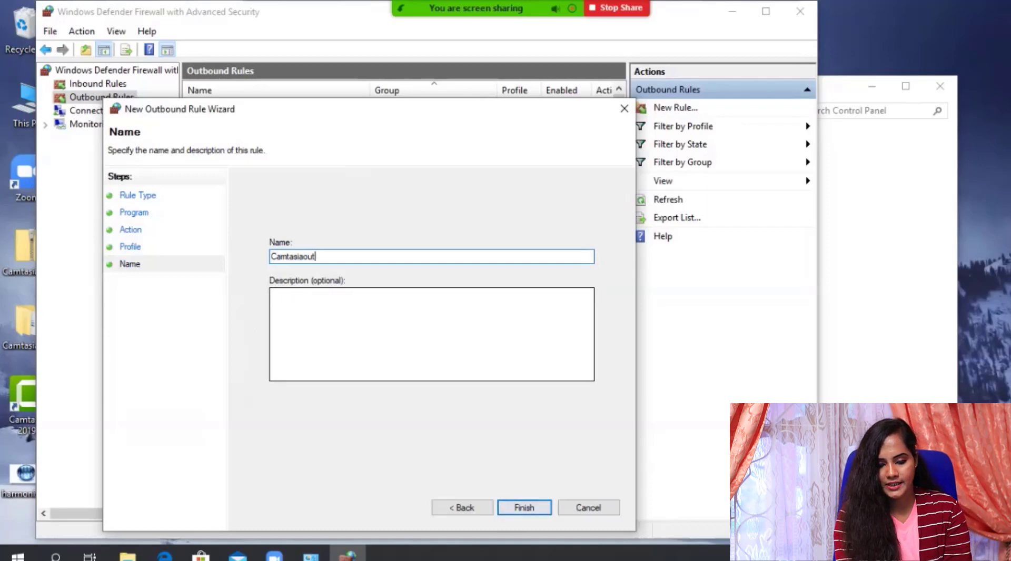
pyautogui.press('Return')
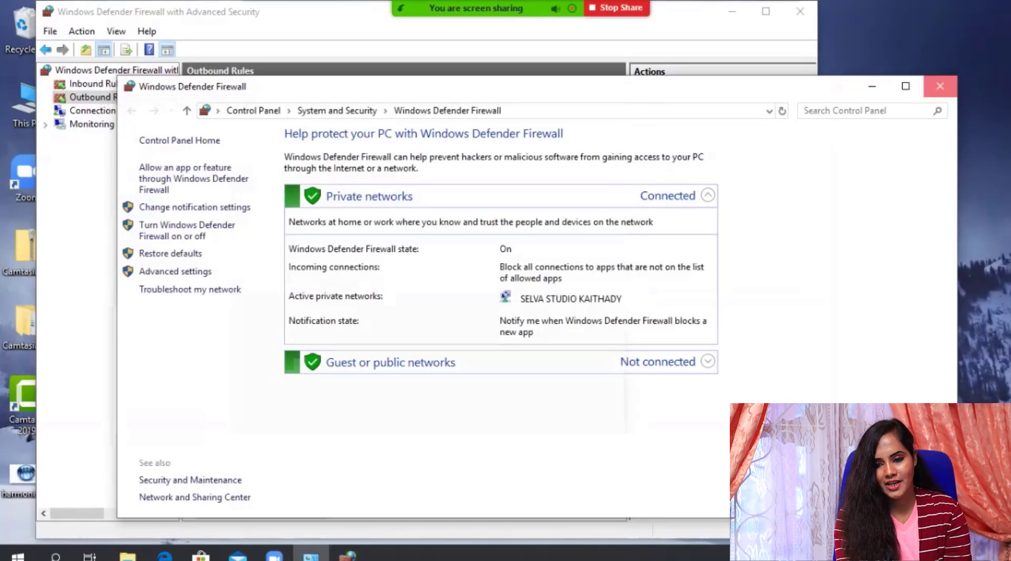
# Close both Windows Defender Firewall windows and refresh the desktop.
pyautogui.click(940, 86)
pyautogui.click(800, 11)
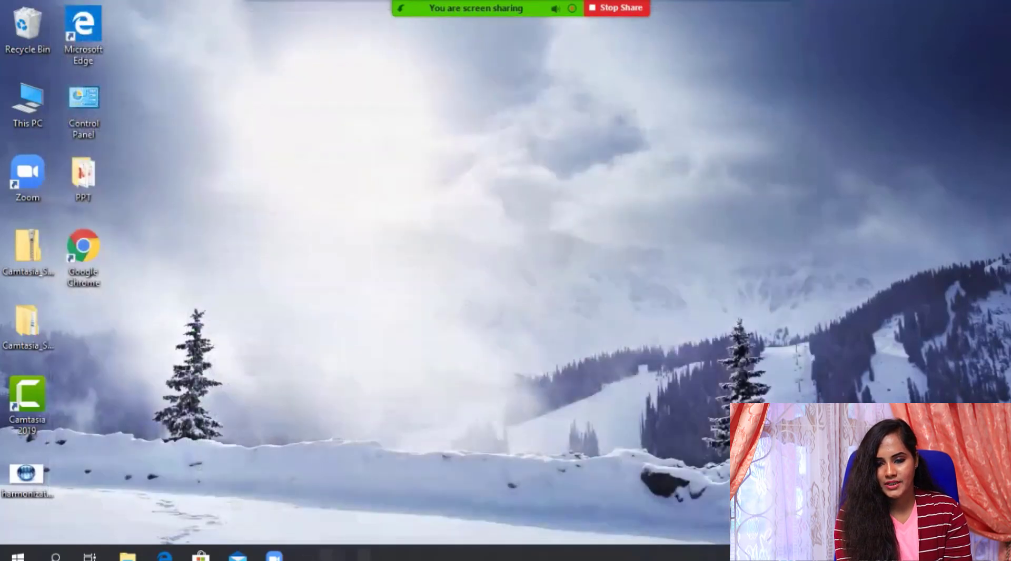
pyautogui.rightClick(442, 198)
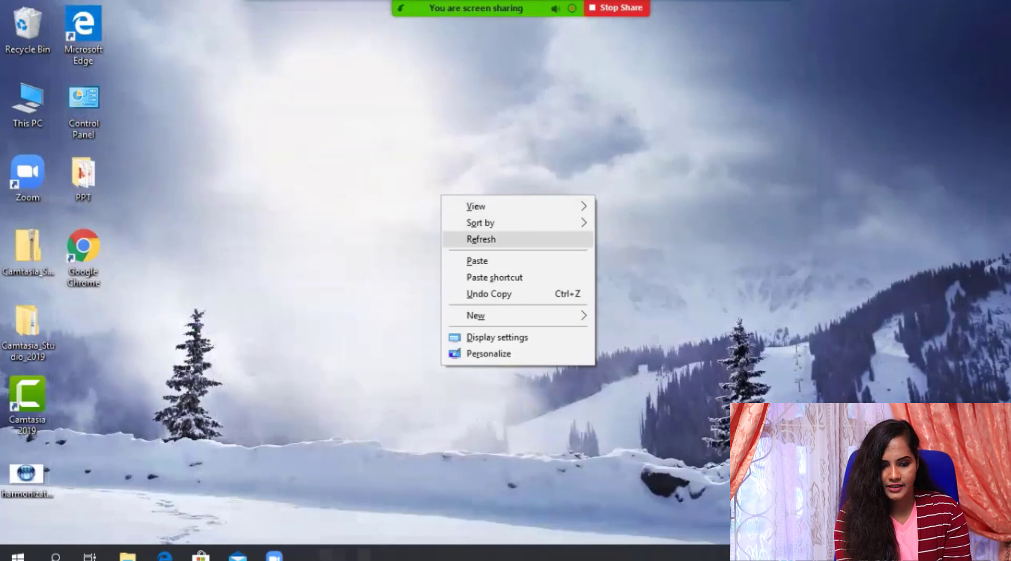
pyautogui.click(481, 239)
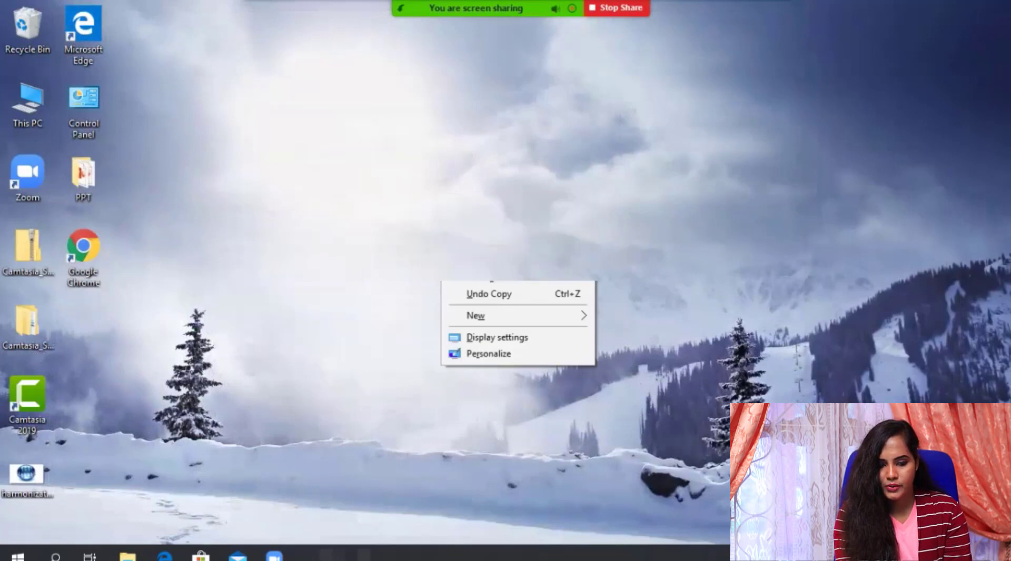
pyautogui.rightClick(378, 142)
pyautogui.click(416, 188)
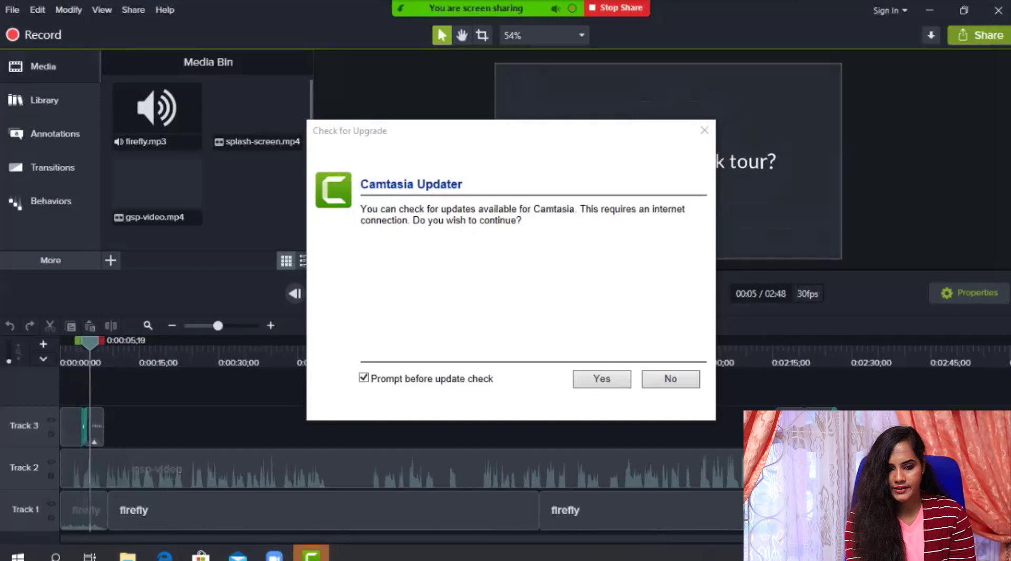
# In Camtasia 2019, decline the updater's offer to check for available updates.
pyautogui.click(670, 379)
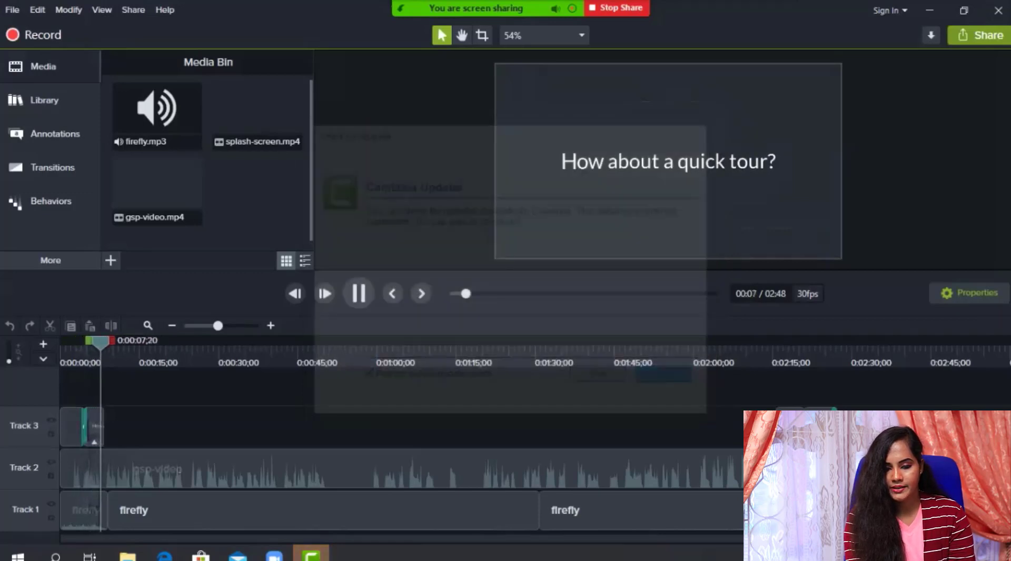